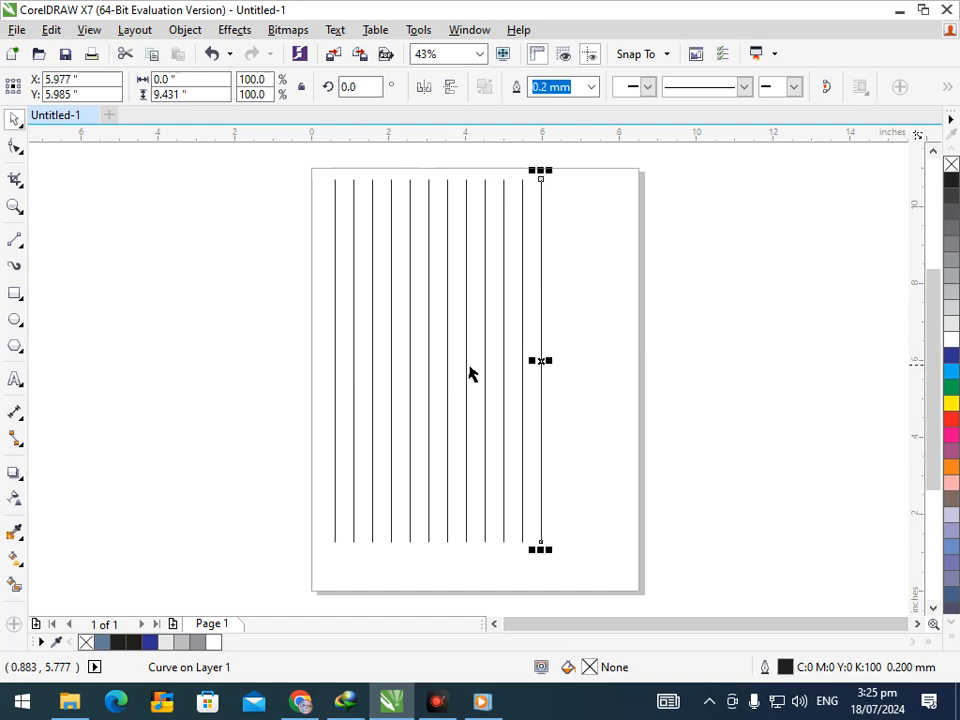
Stretch the 12 vertical lines together to about 7.63 in wide and group them.
drag(310, 167, 578, 571)
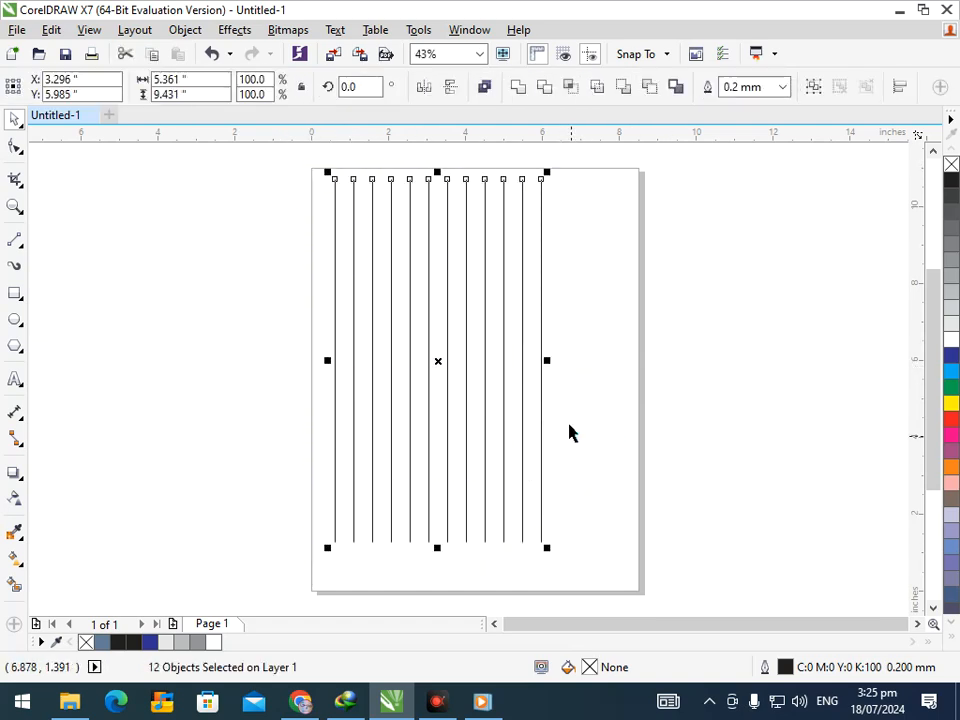
drag(575, 378, 636, 398)
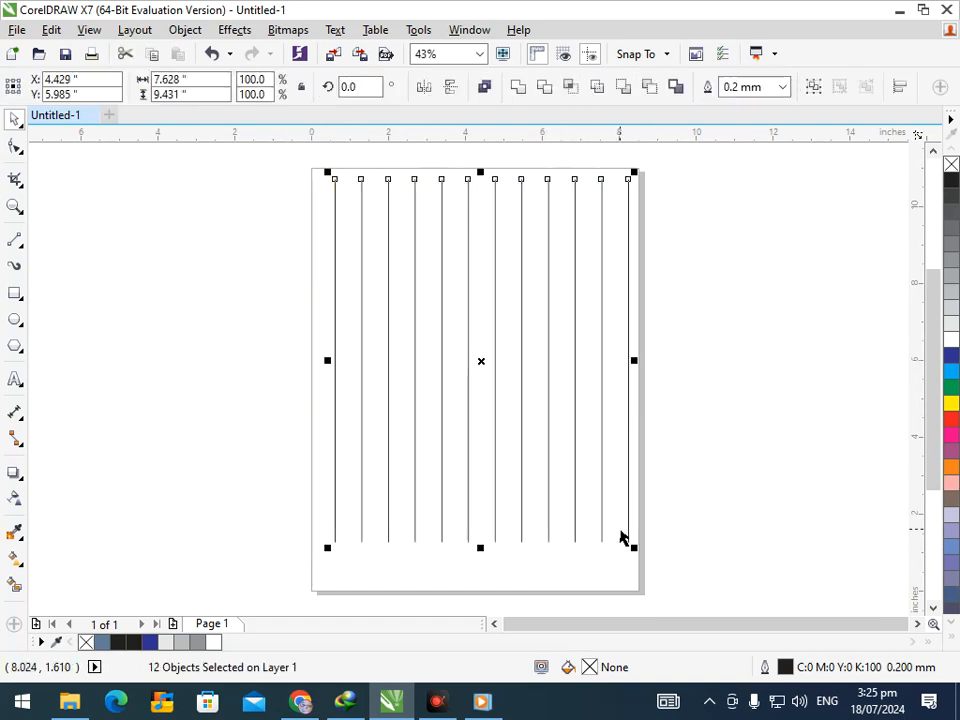
key(ctrl+g)
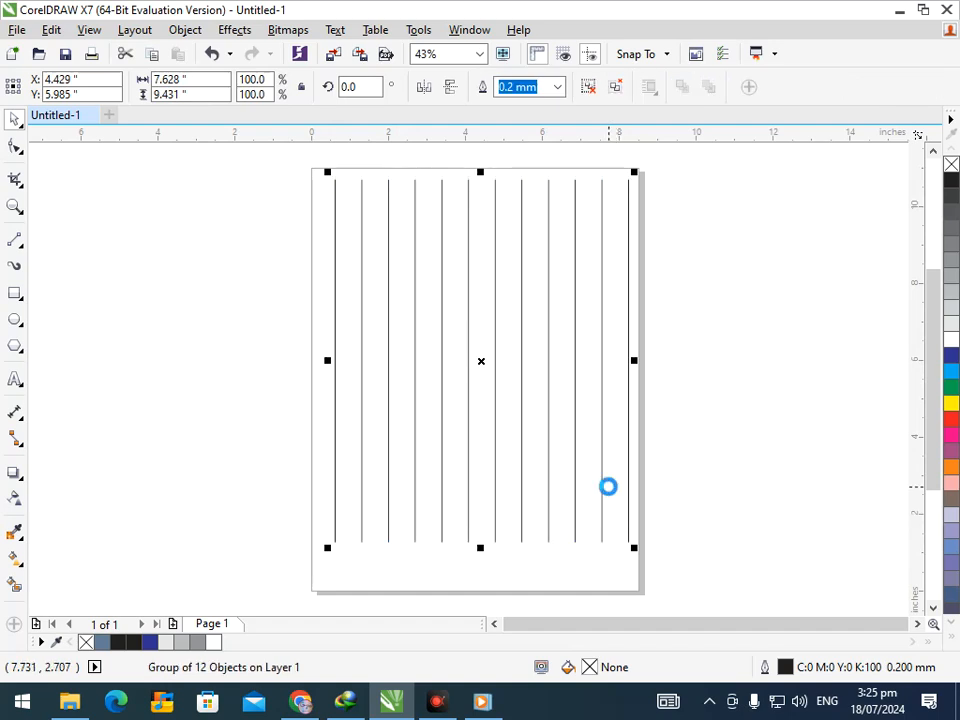
Mirror the line group horizontally and vertically, and add a crosswise copy rotated a quarter turn to form a square grid.
click(425, 88)
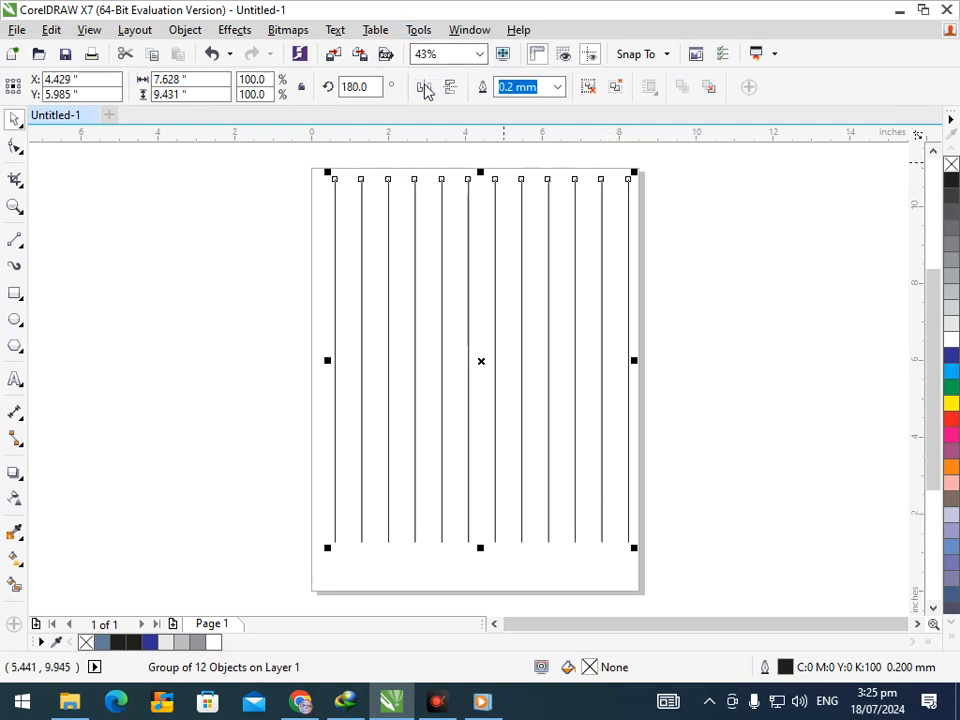
click(450, 87)
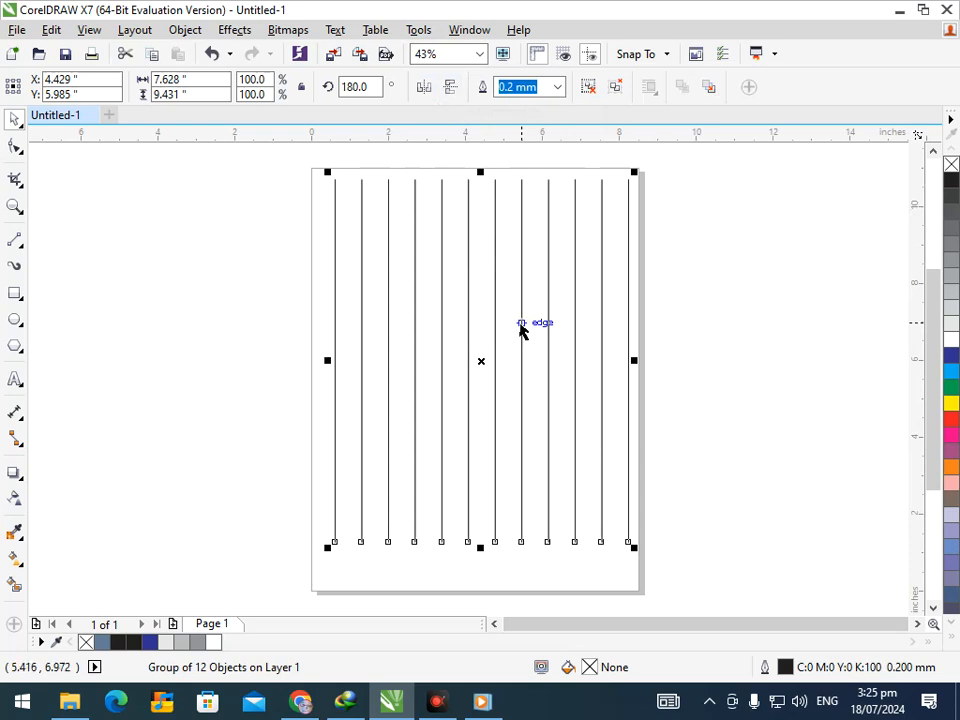
click(521, 322)
drag(636, 551, 251, 538)
click(151, 444)
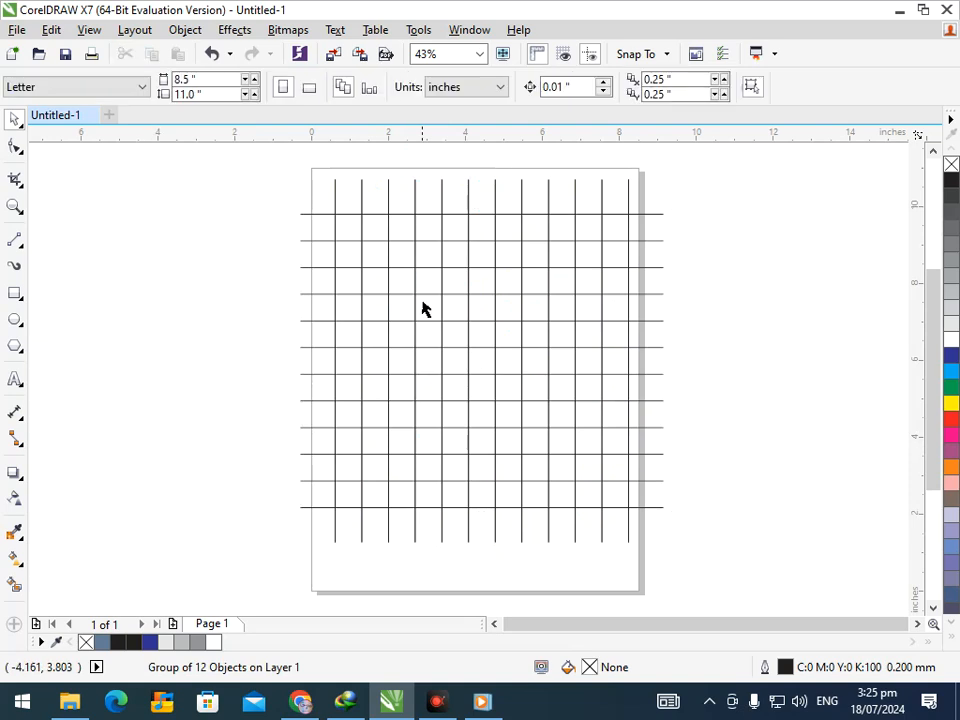
Smart Fill the grid's entire top row of cells and the first cell below it with blue-grey C40 M20 Y0 K40.
click(14, 588)
click(349, 230)
click(376, 227)
click(401, 226)
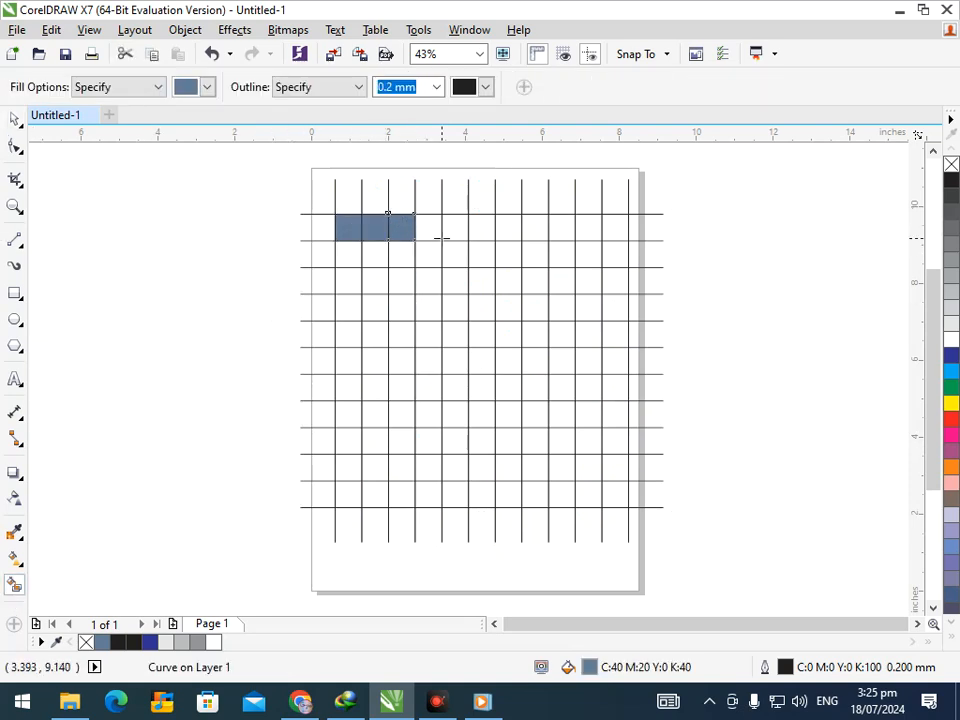
click(428, 226)
click(454, 227)
click(481, 230)
click(508, 228)
click(558, 226)
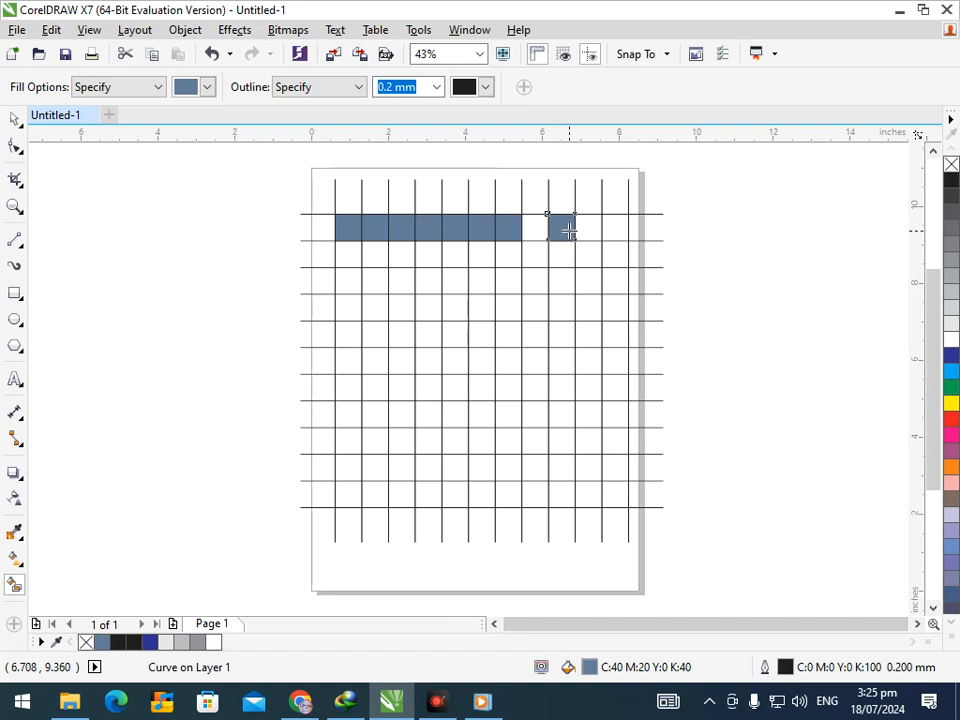
click(585, 225)
click(610, 228)
click(534, 230)
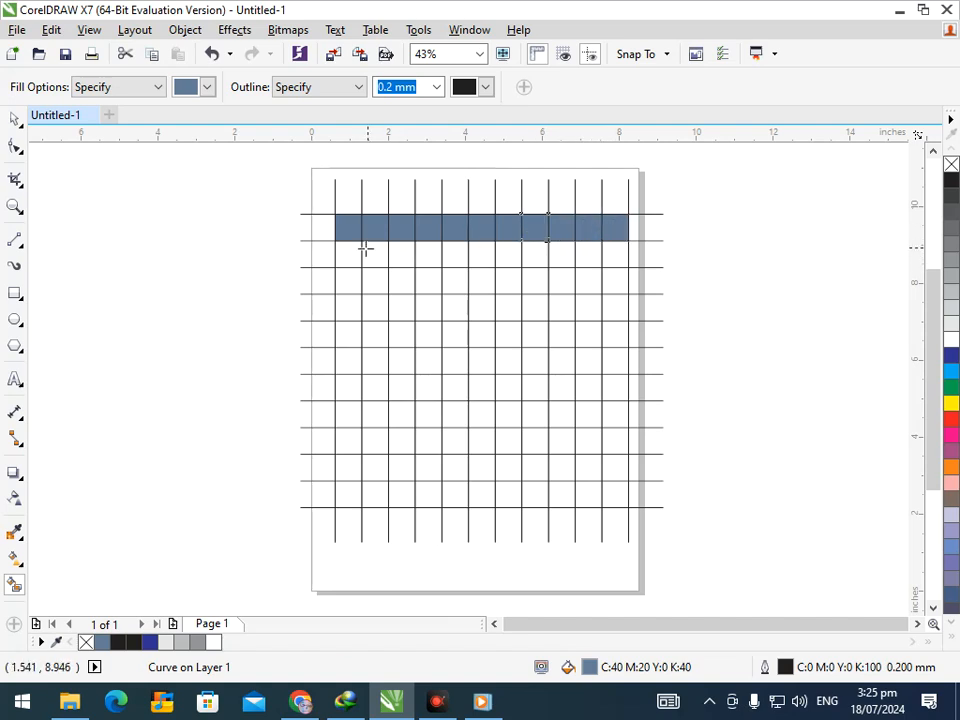
click(350, 256)
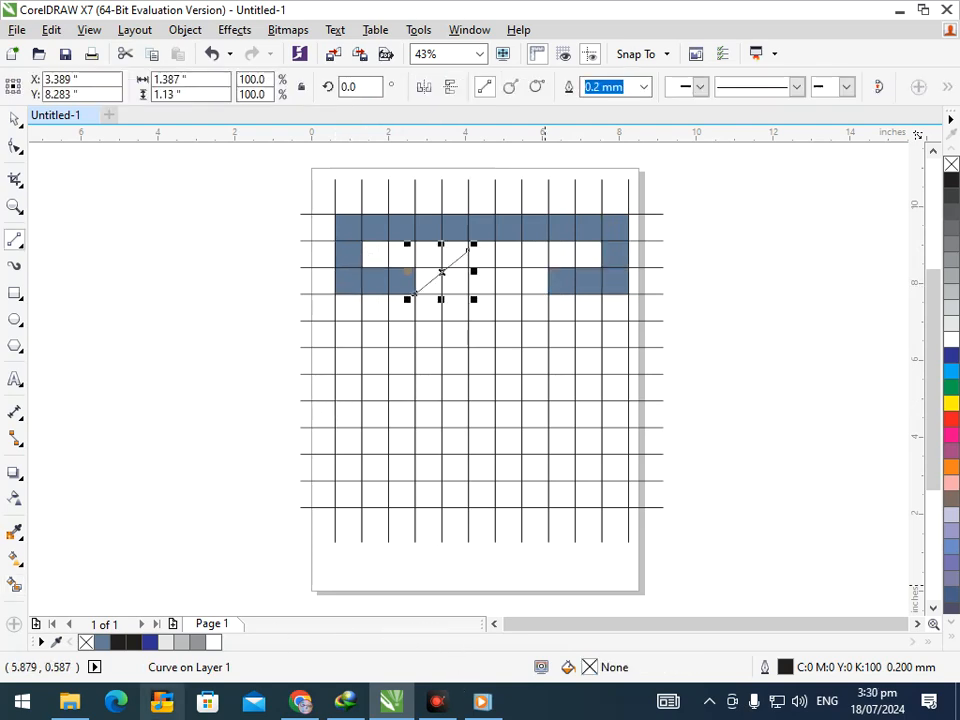
Draw a diagonal line about 1.76 in wide and 1.78 in high across the upper middle of the grid.
click(455, 320)
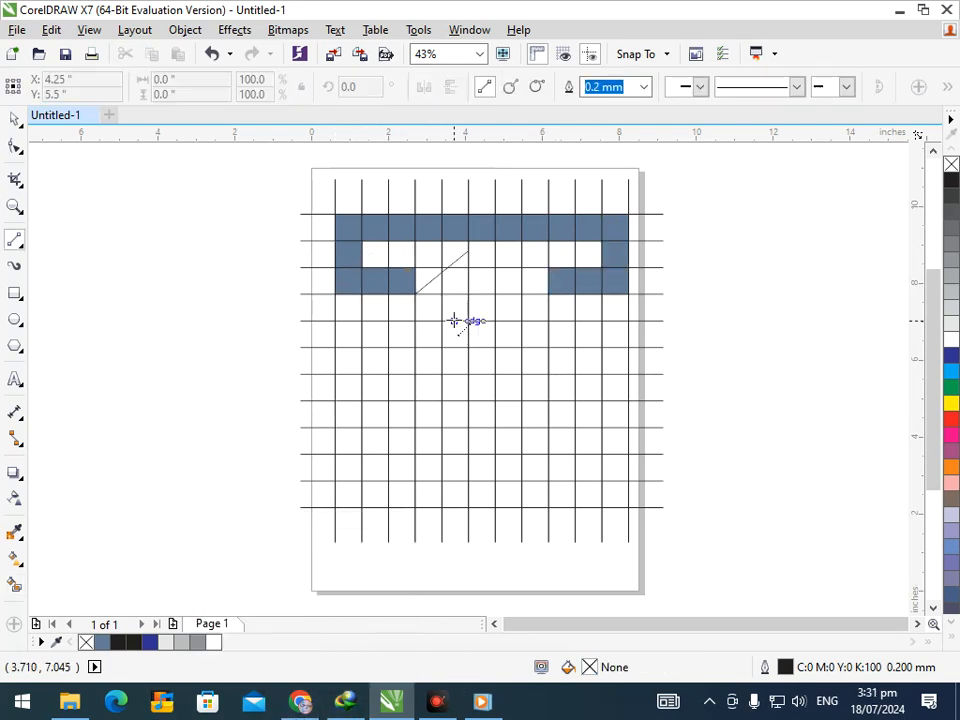
double_click(520, 252)
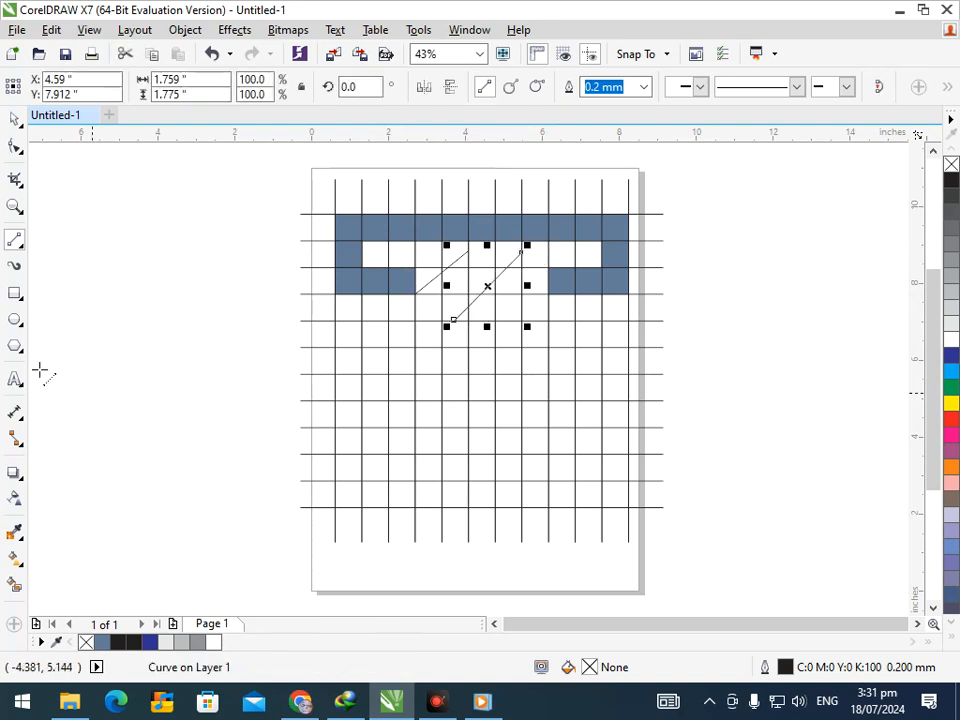
click(12, 124)
click(205, 462)
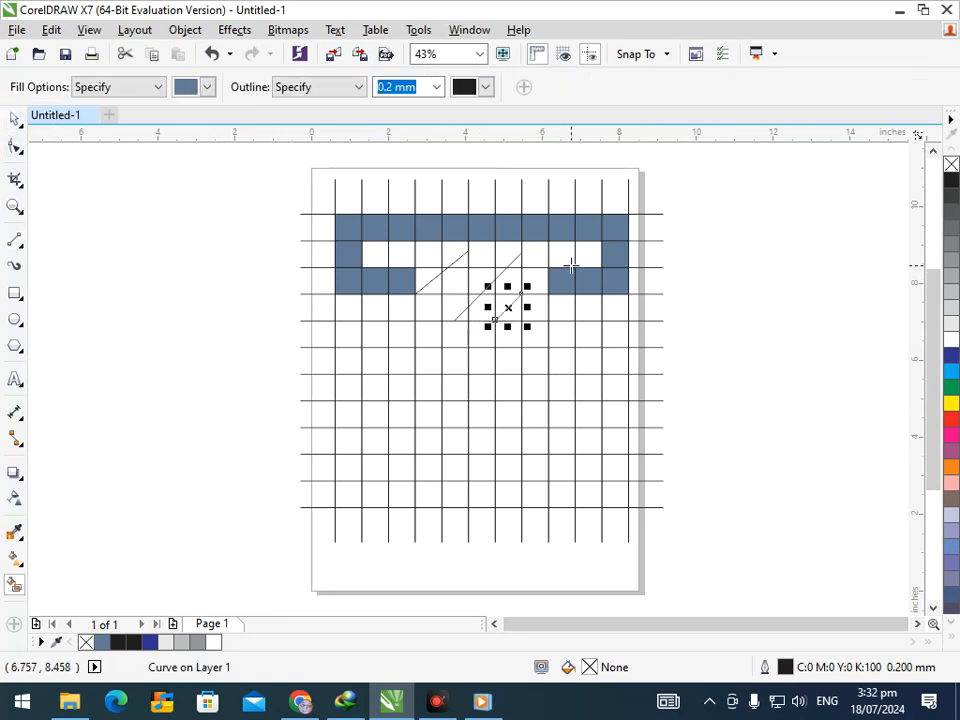
Smart Fill the cells continuing the T's right arm, diagonal band and vertical stem down to the lowest grid row in blue-grey.
click(541, 277)
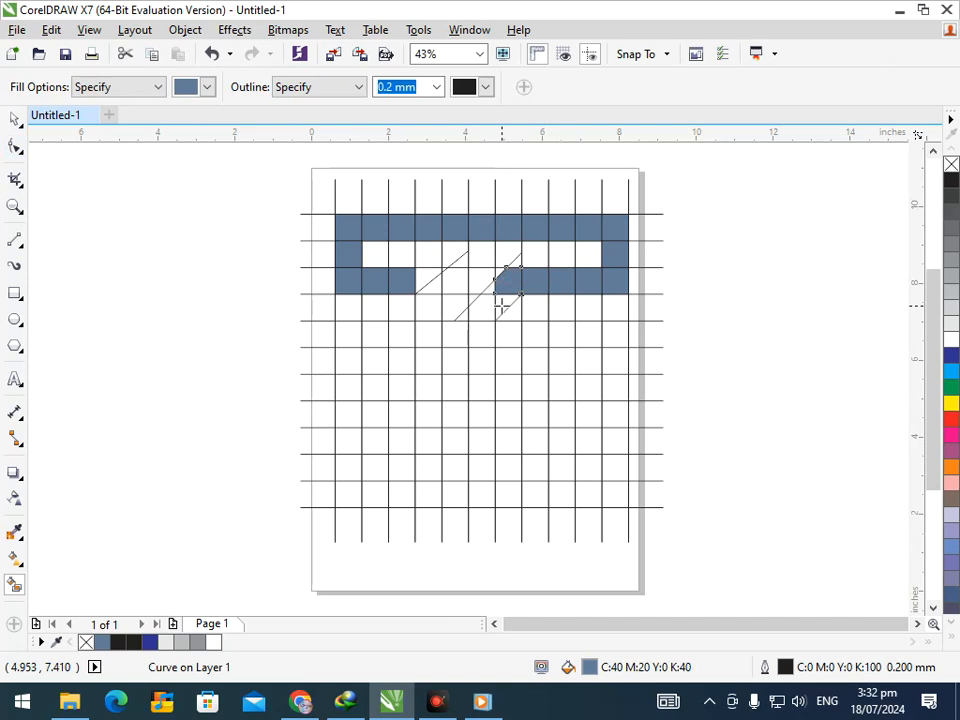
click(482, 312)
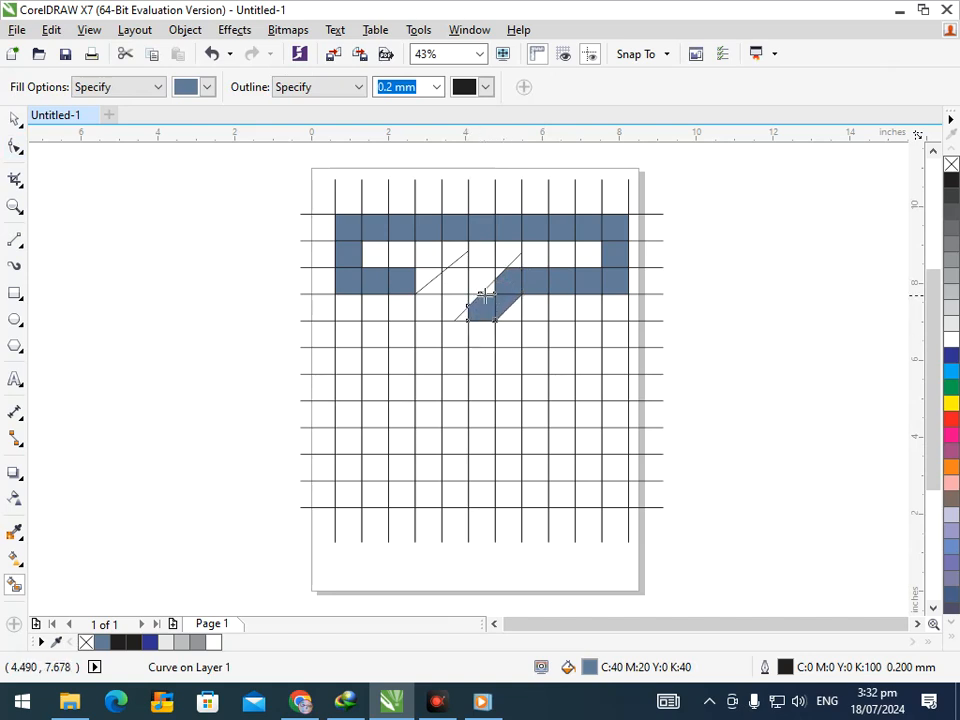
click(485, 333)
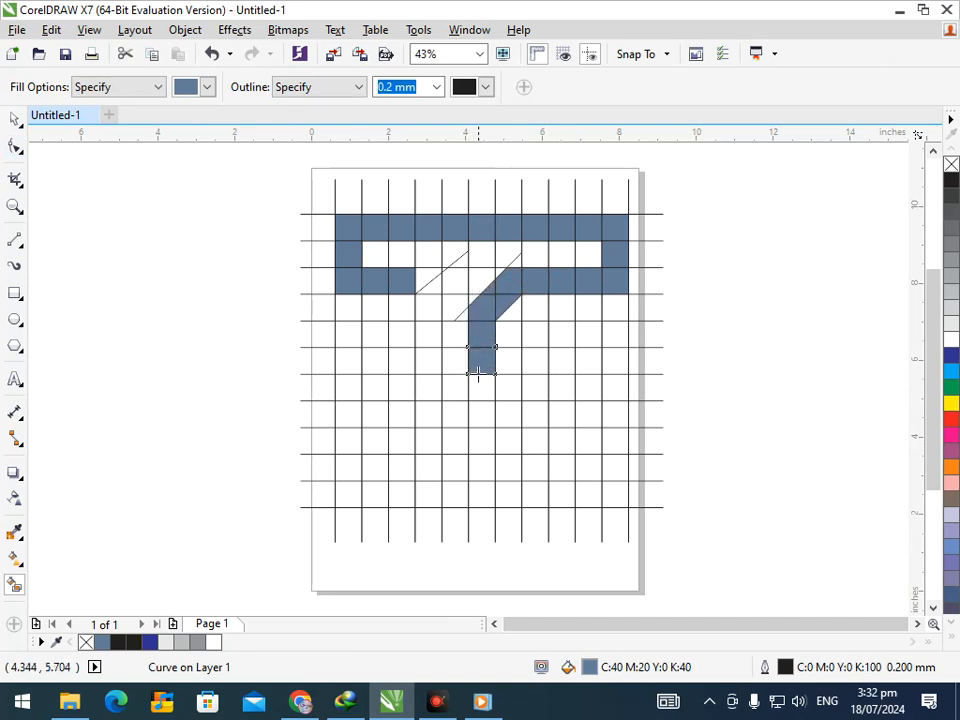
click(481, 388)
click(481, 425)
click(480, 462)
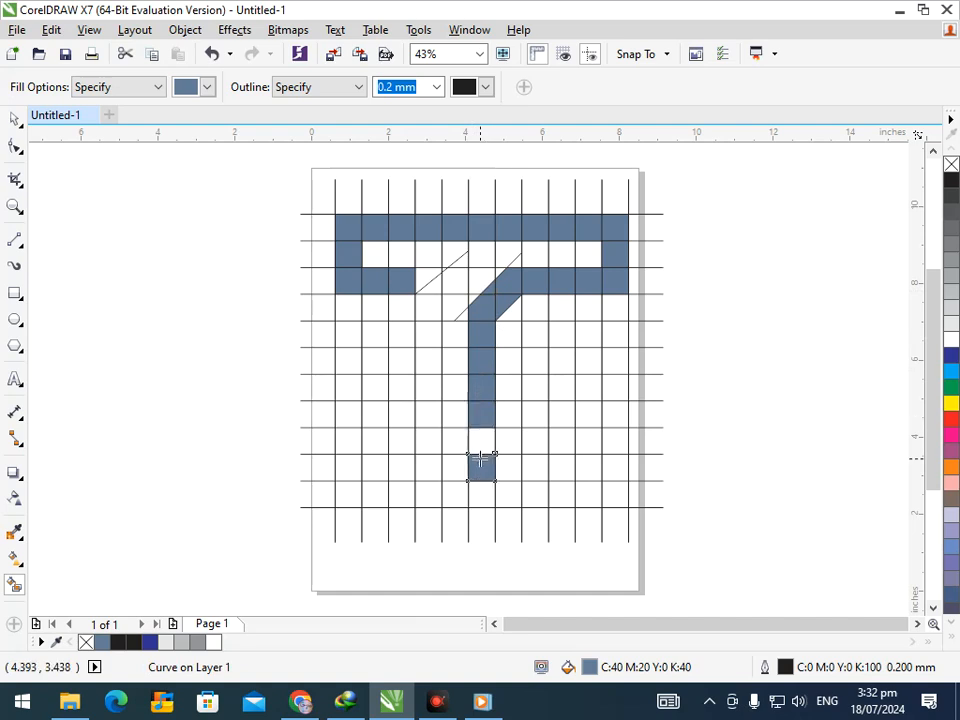
click(479, 442)
click(477, 497)
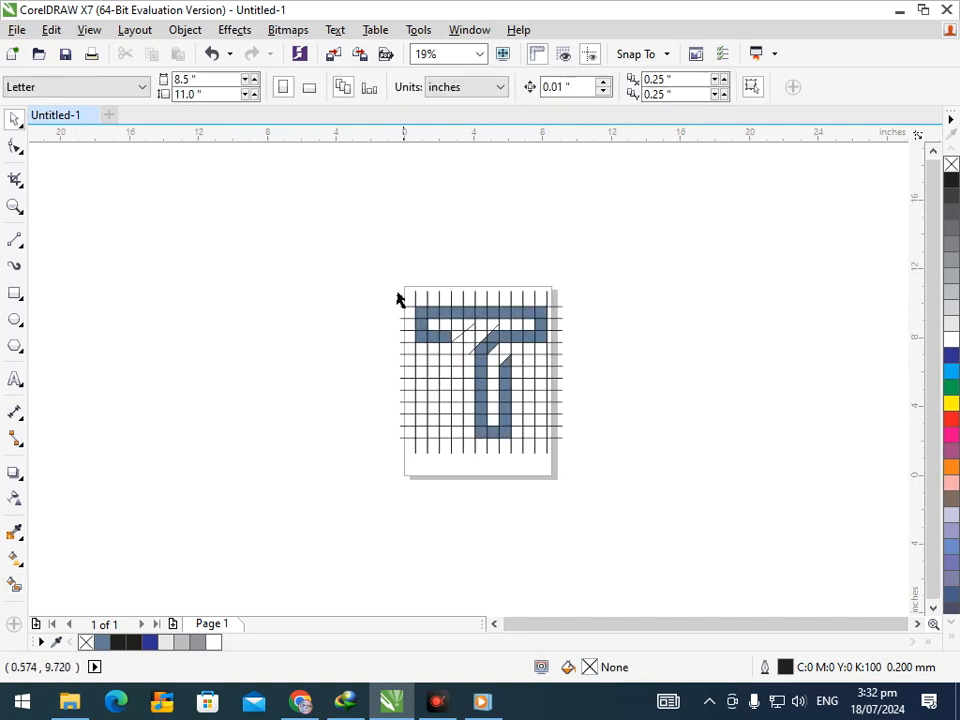
Select all the artwork and begin a new object search for uniform color fills.
key(F2)
drag(352, 267, 655, 539)
drag(226, 176, 632, 521)
click(50, 29)
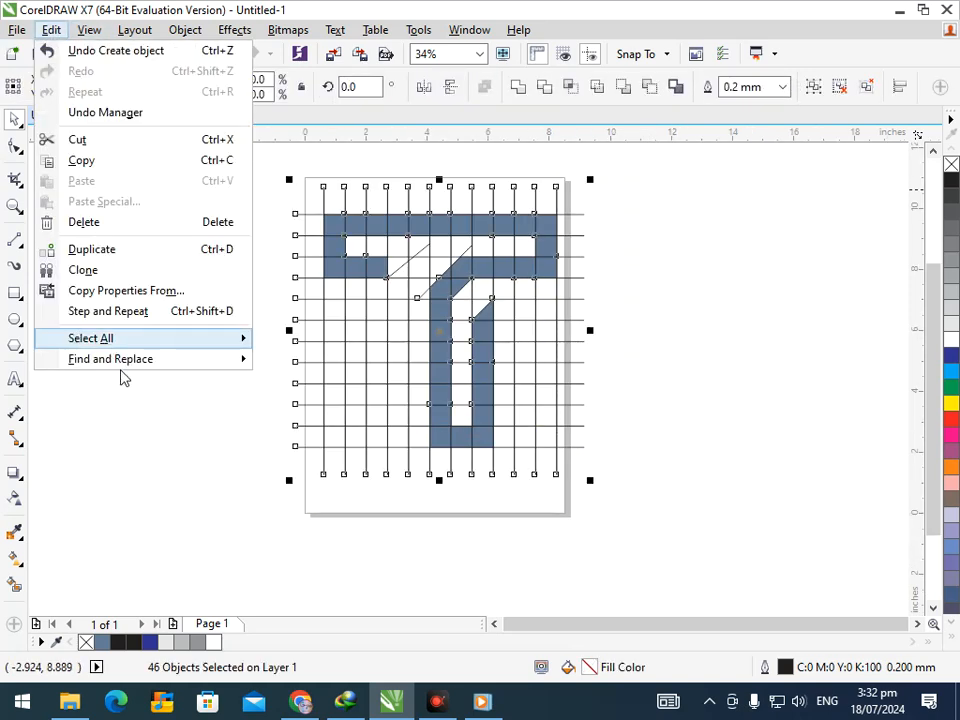
mouse_move(130, 360)
click(314, 361)
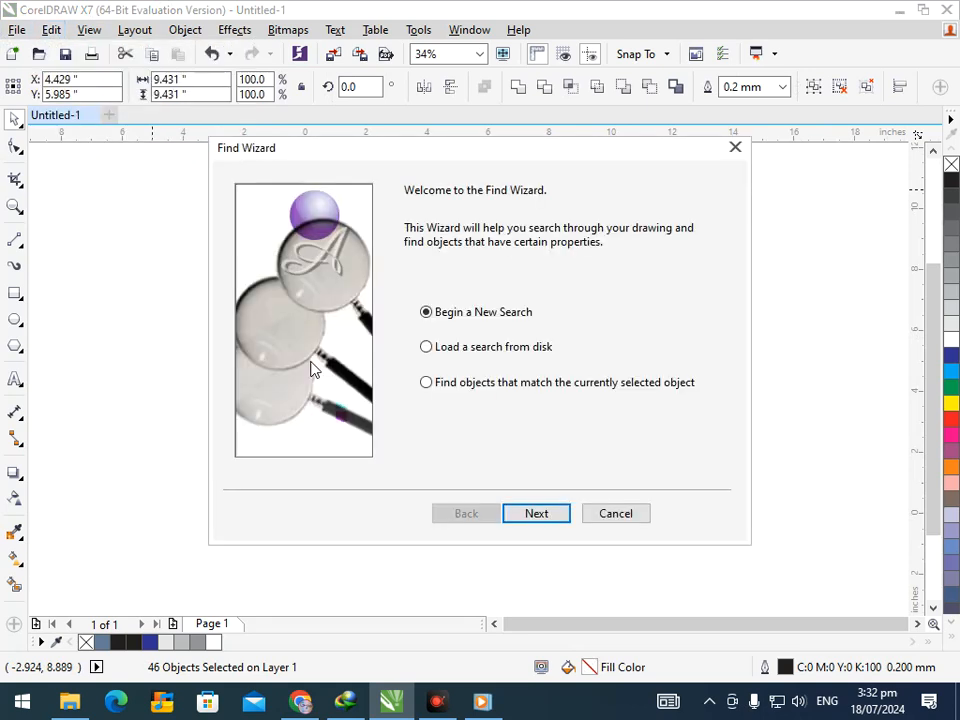
click(537, 514)
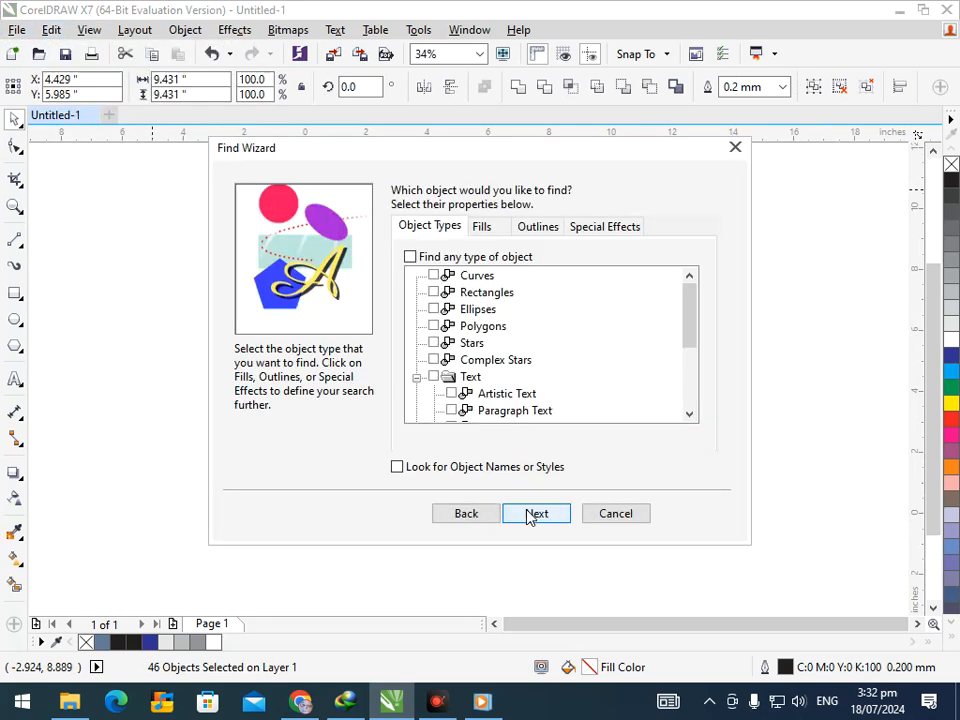
click(482, 227)
drag(446, 153, 728, 119)
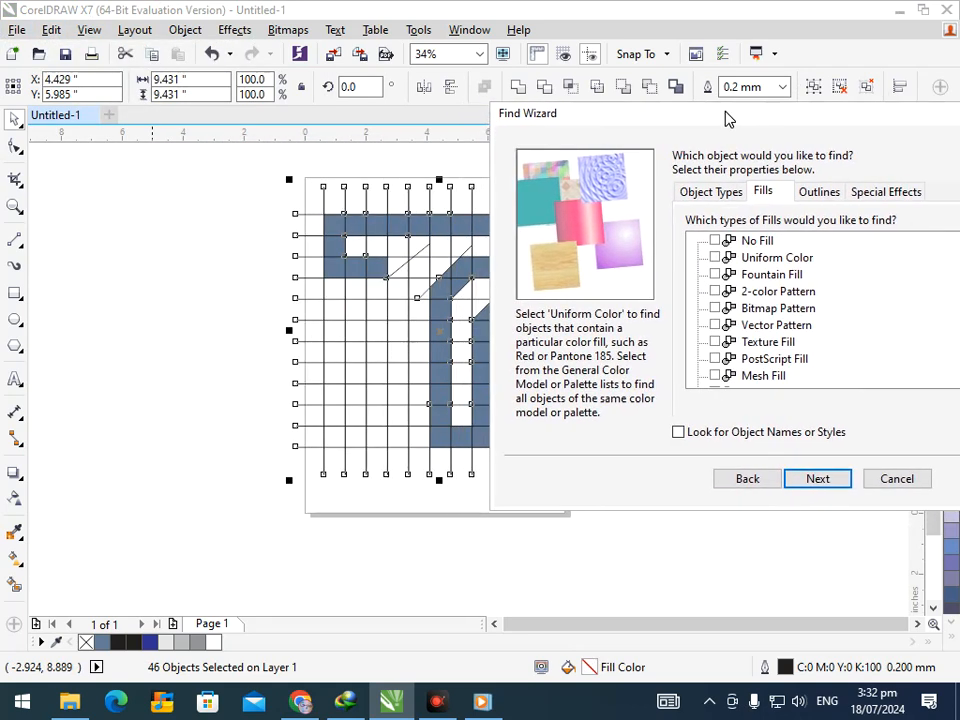
click(815, 479)
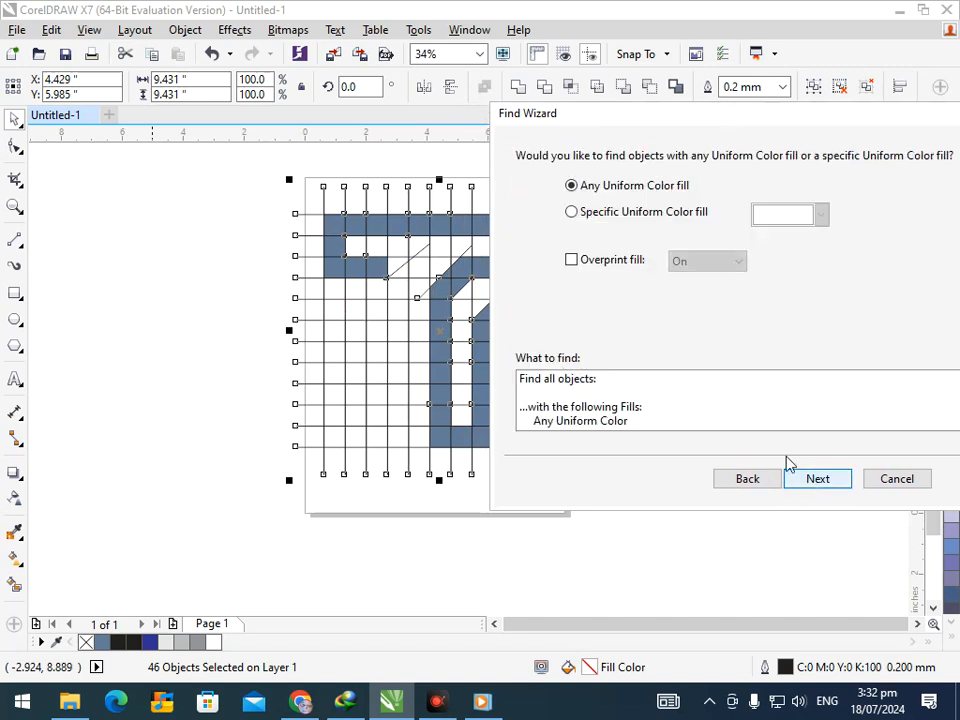
Limit the search to the specific blue-grey fill sampled from the T, and select all matching objects.
click(645, 214)
click(756, 218)
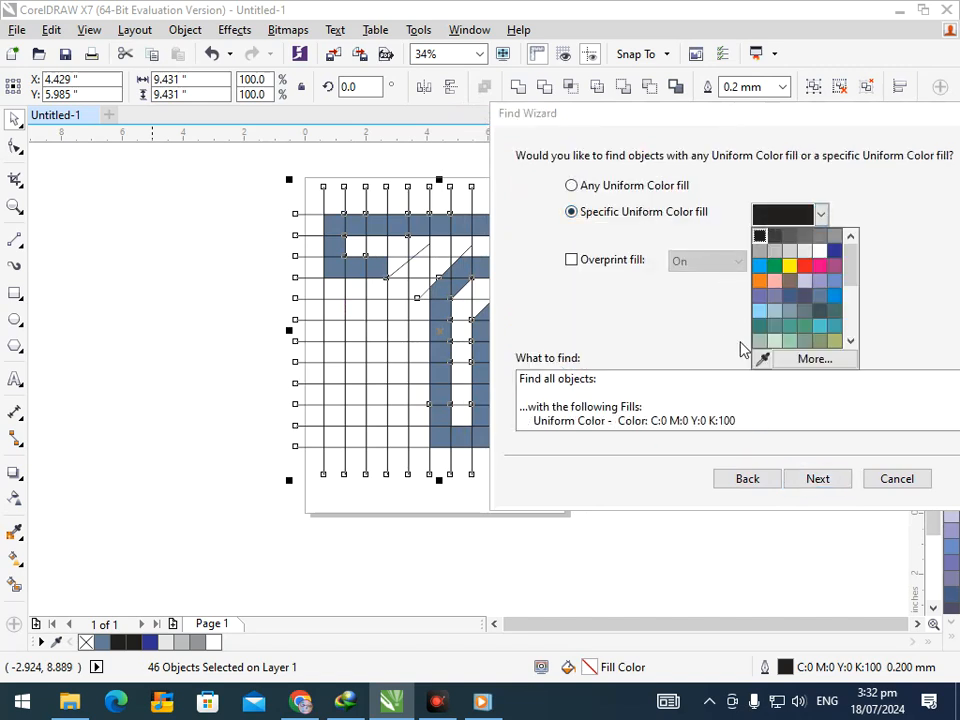
click(762, 360)
click(336, 279)
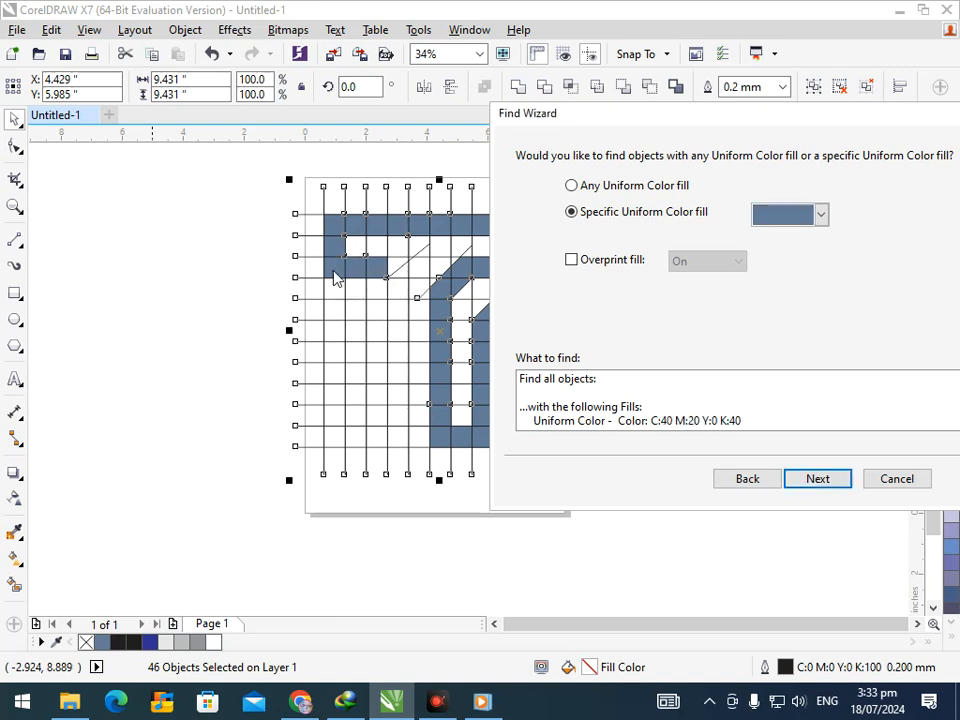
click(817, 479)
click(816, 479)
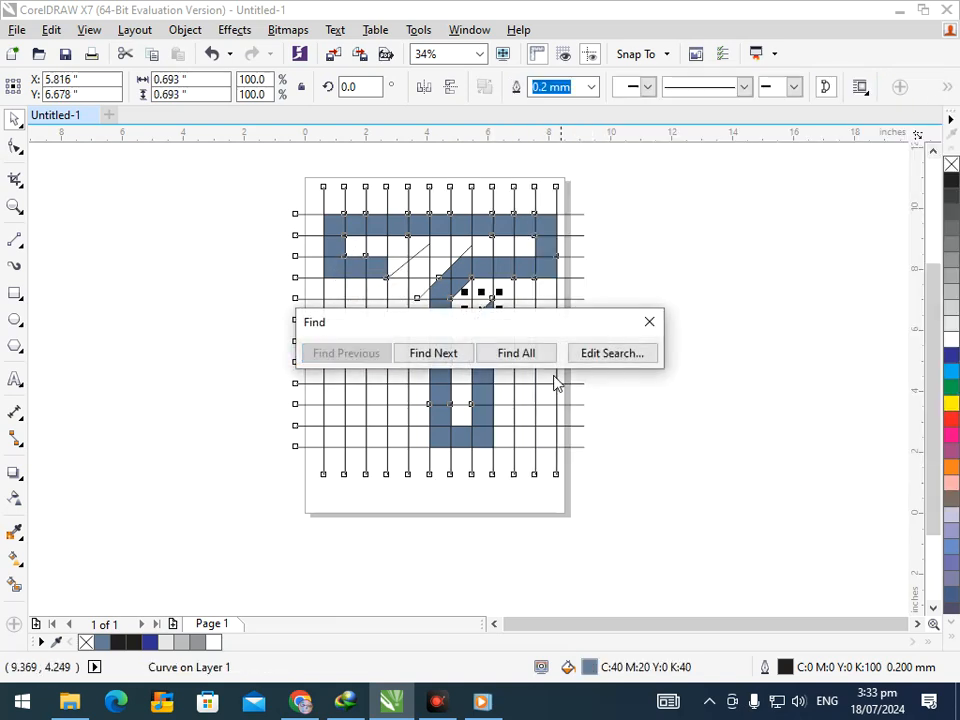
click(527, 362)
click(649, 321)
Move the selected T pieces off the grid to the right of the page, and color their fill and outline blue C100 M100.
drag(484, 336, 758, 347)
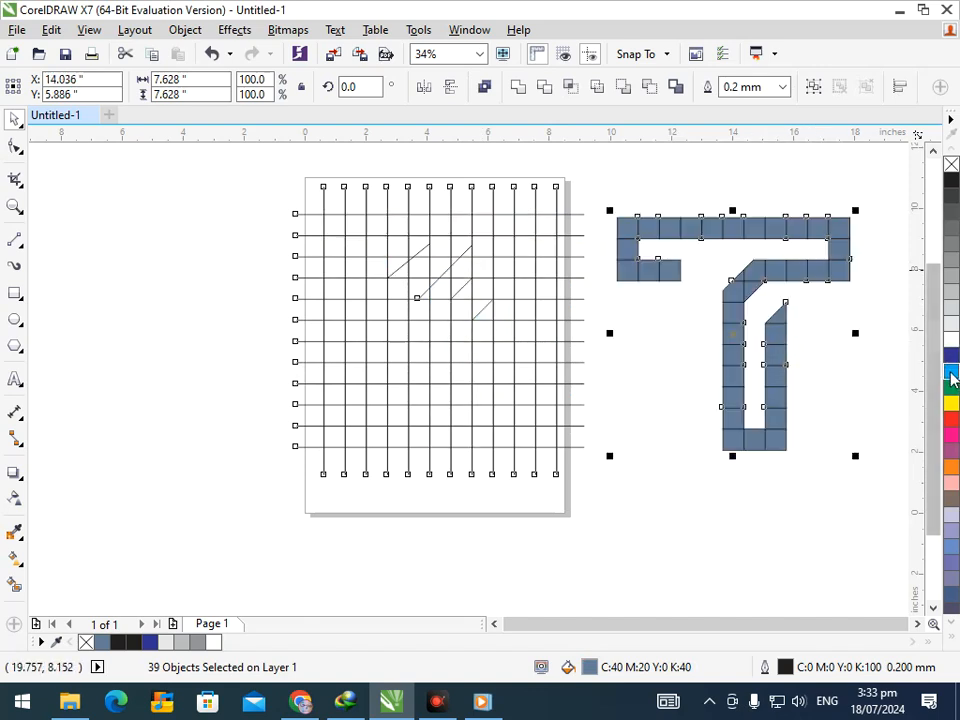
click(951, 355)
right_click(951, 355)
click(652, 372)
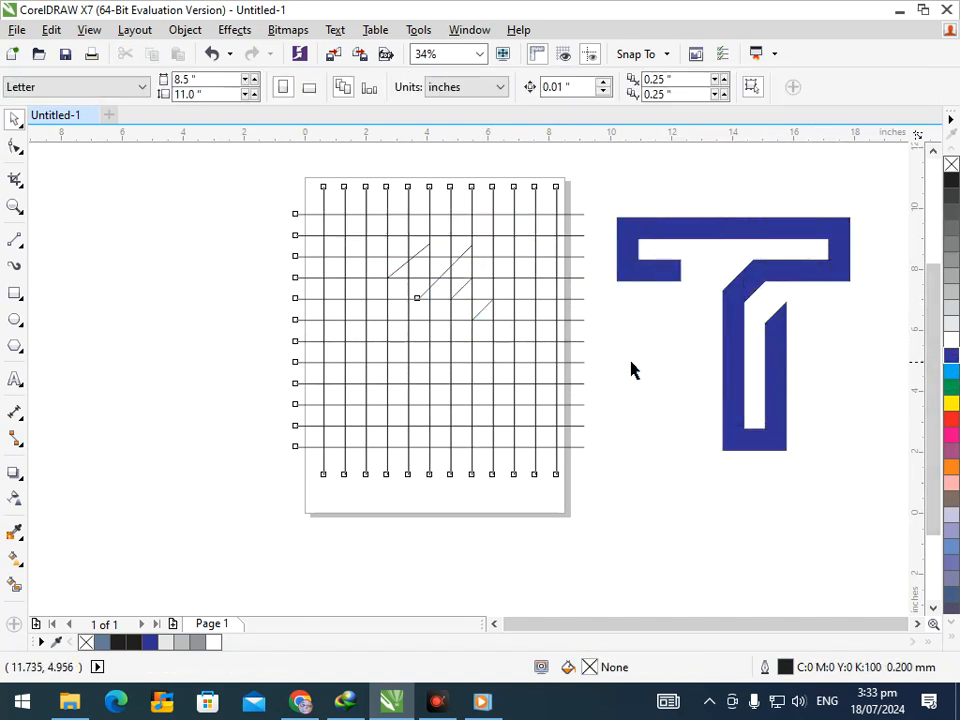
Delete the grid with its diagonal guide lines, and move the blue T to the empty area left of the page.
drag(256, 185, 598, 555)
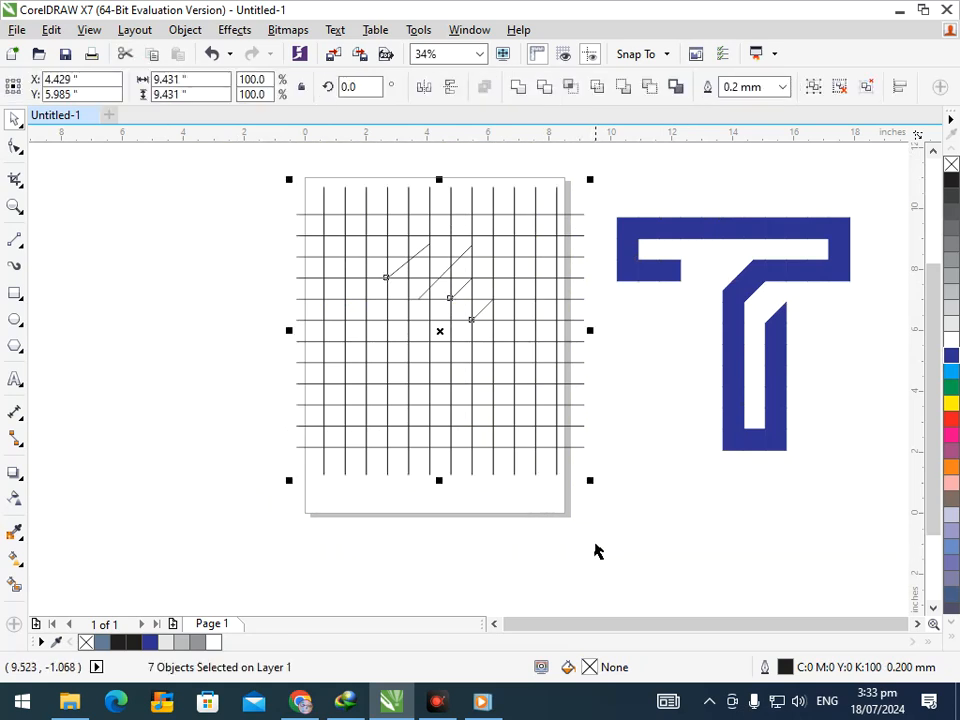
key(Delete)
drag(912, 542, 910, 540)
drag(742, 437, 236, 447)
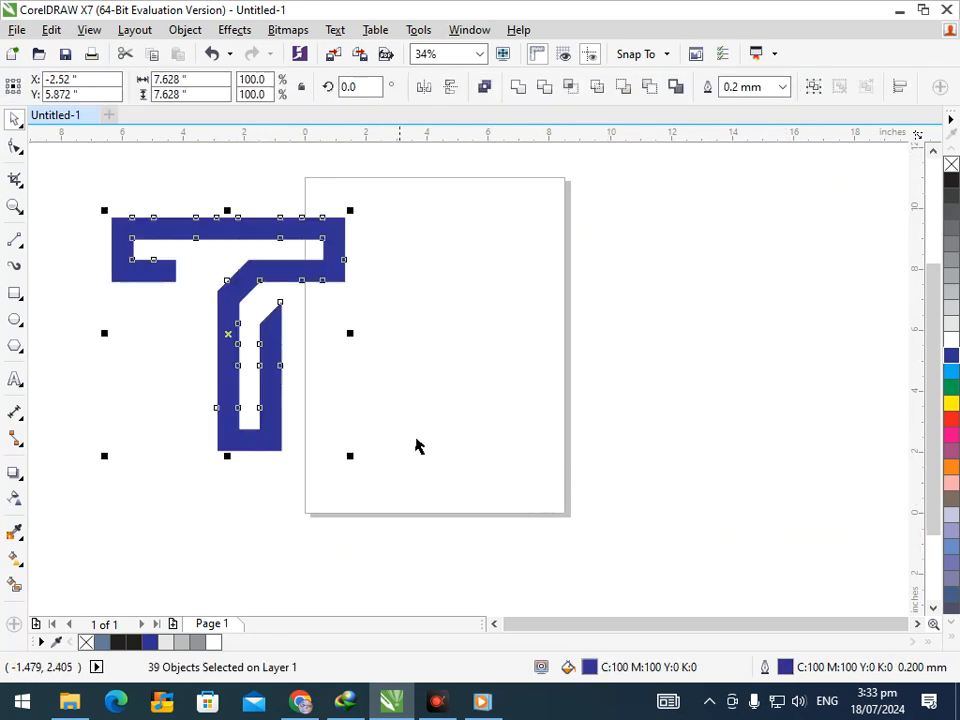
scroll(411, 347, down, 2)
drag(367, 428, 257, 391)
click(107, 255)
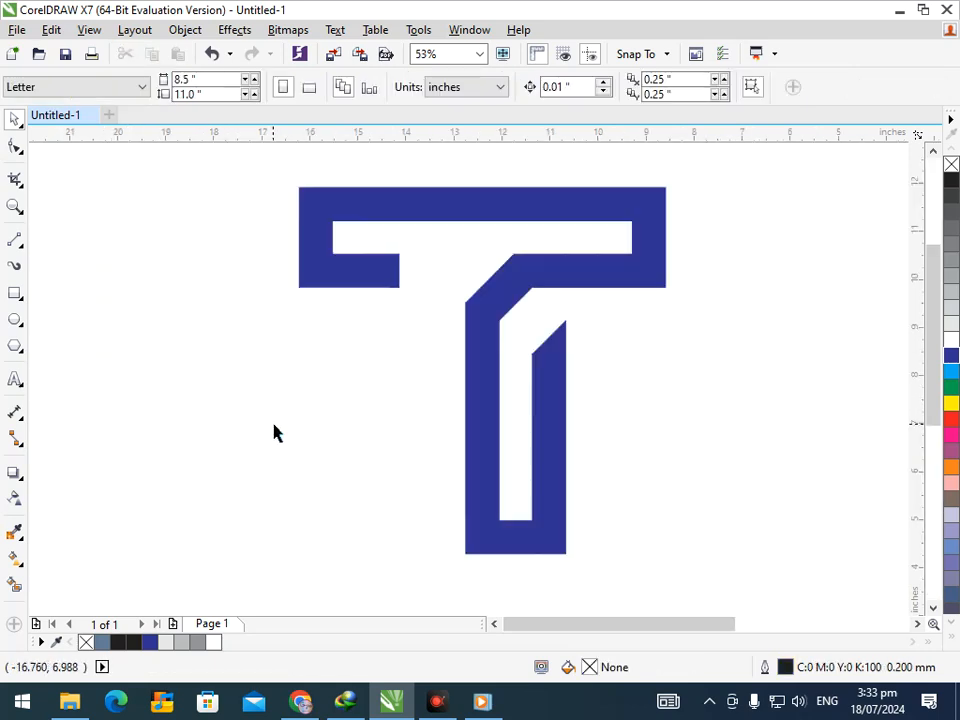
Try to shift the nodes of the T's diagonal corner piece to the left with the Shape tool, and undo it.
drag(266, 178, 729, 598)
click(95, 263)
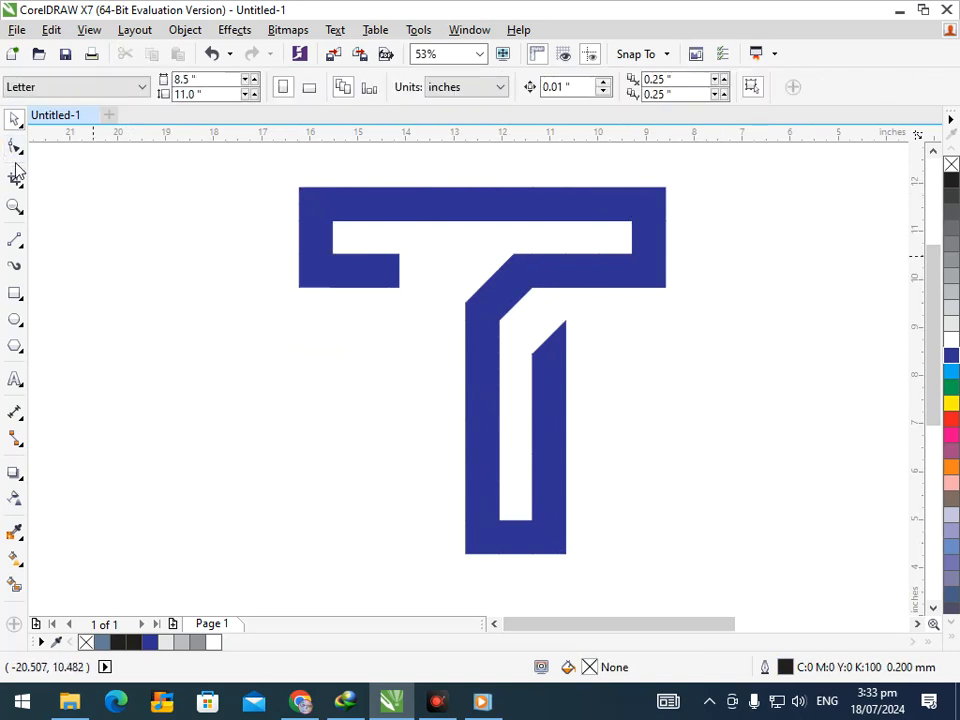
click(434, 254)
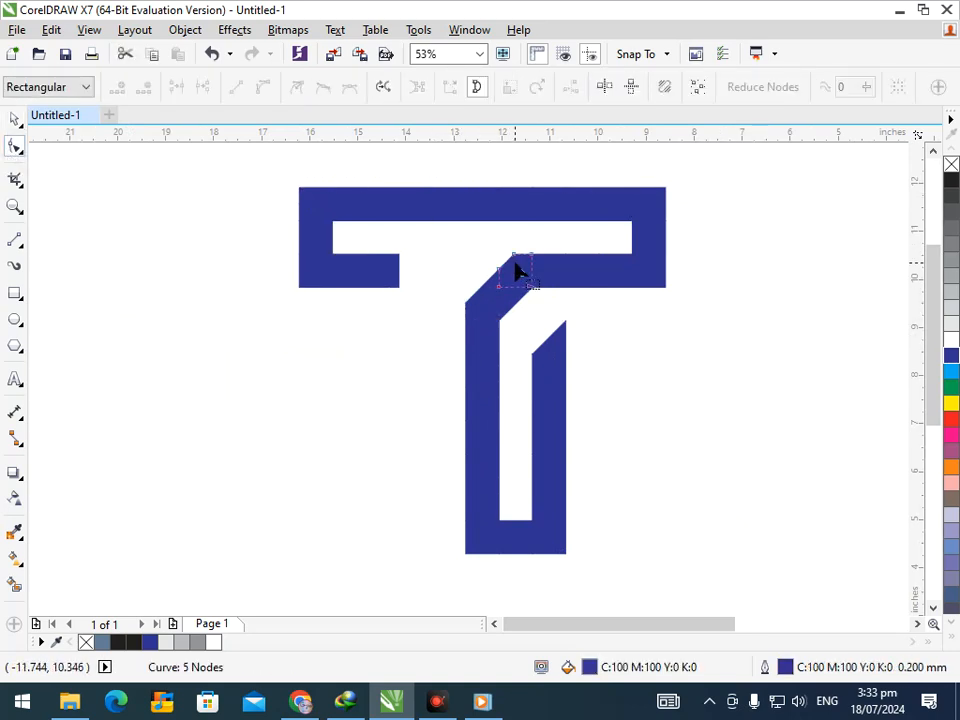
drag(419, 220, 502, 345)
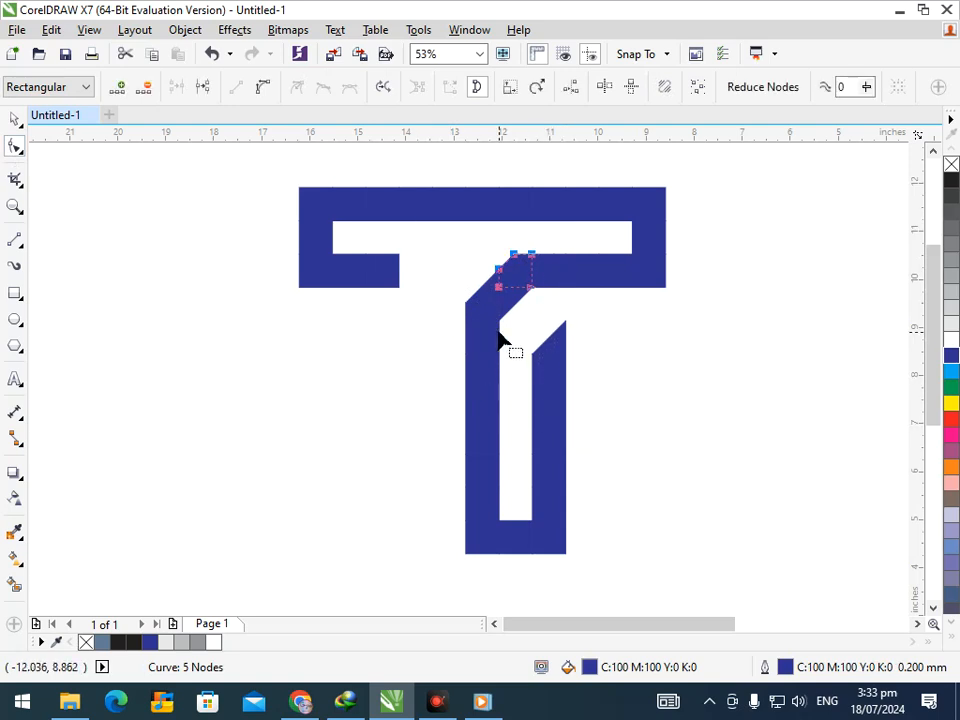
drag(507, 293, 430, 296)
key(ctrl+z)
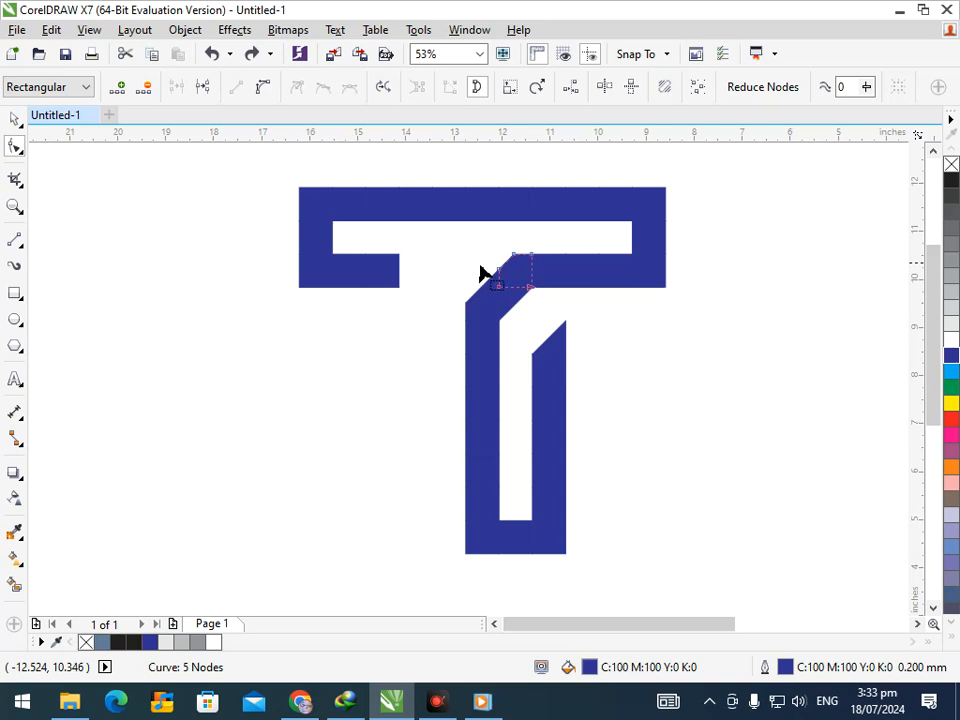
Try to reshape the T's diagonal corner by pulling its nodes outward toward the gap, undo the change, and deselect everything.
drag(501, 296, 441, 310)
click(475, 350)
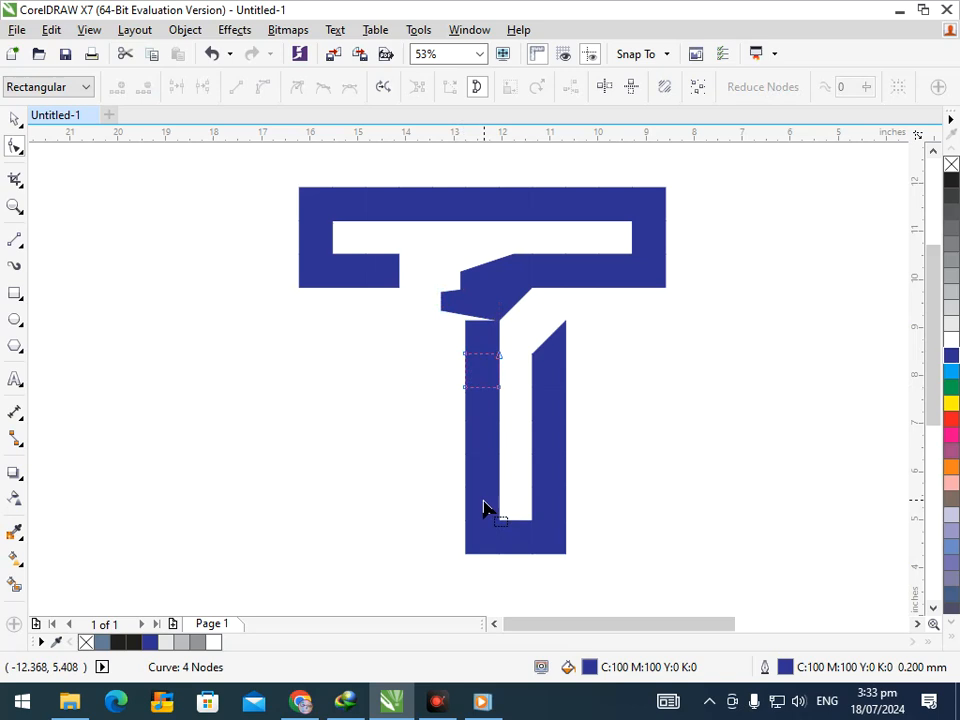
key(ctrl+z)
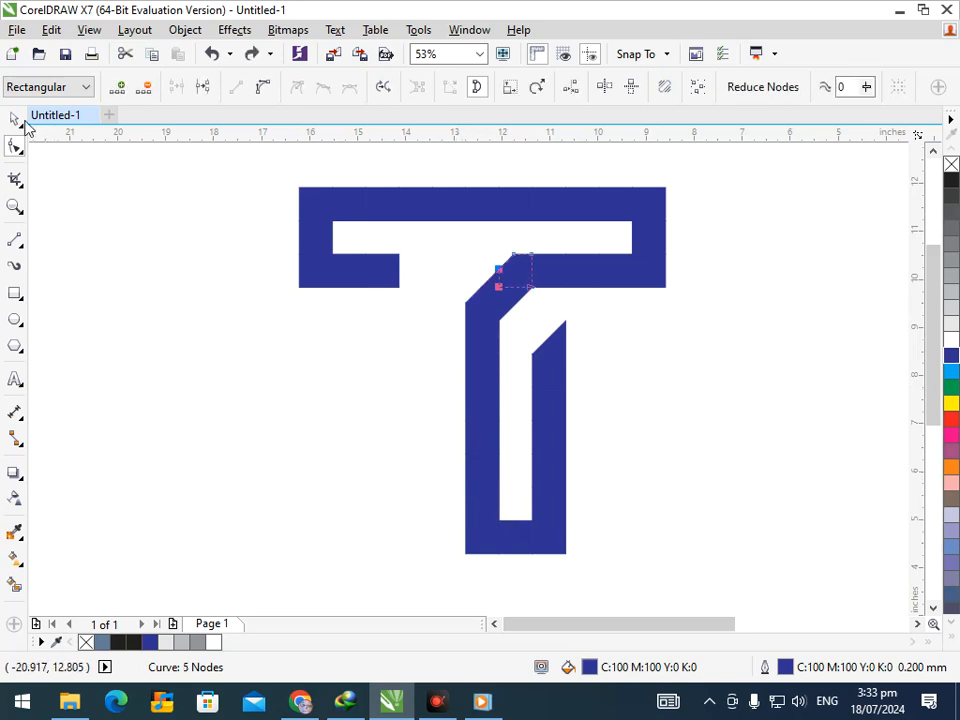
click(15, 118)
click(683, 378)
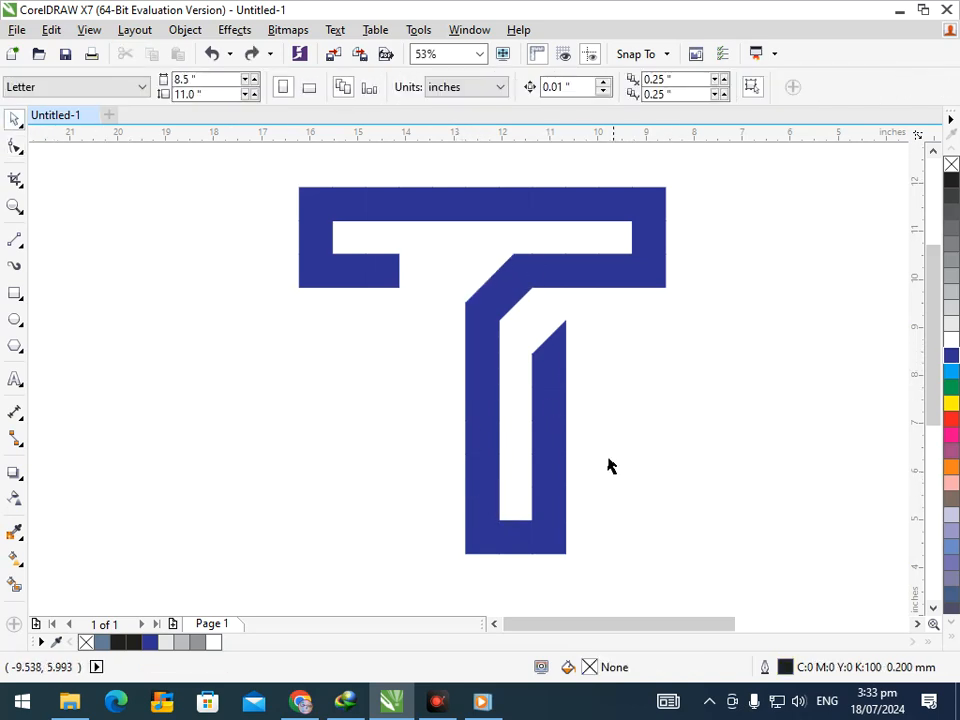
Select all pieces of the T and group them.
scroll(620, 481, down, 2)
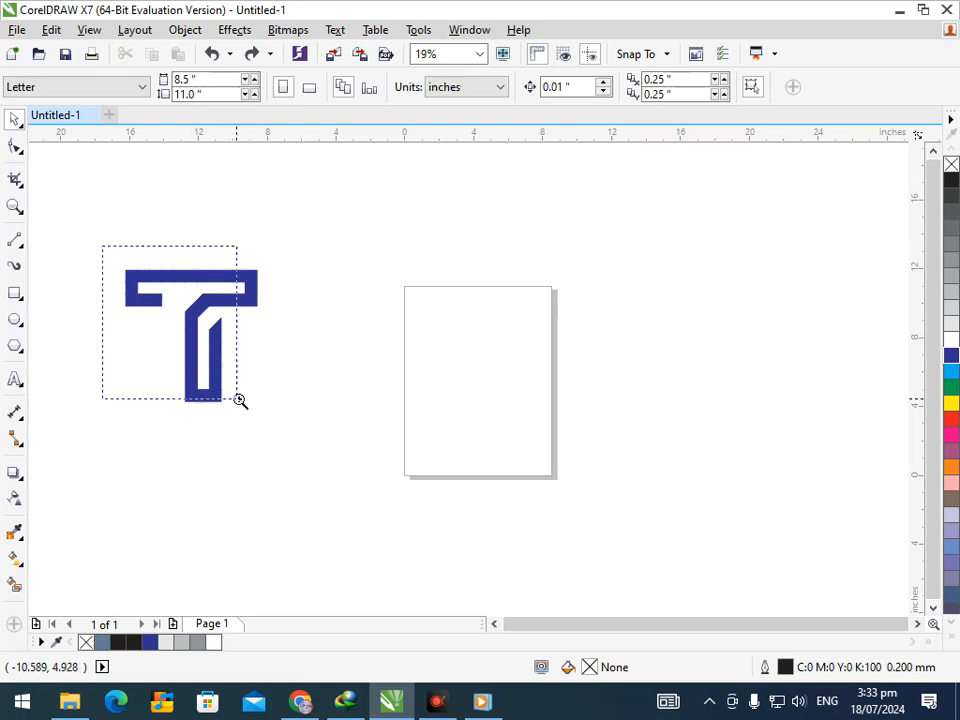
drag(227, 394, 229, 396)
drag(280, 201, 648, 595)
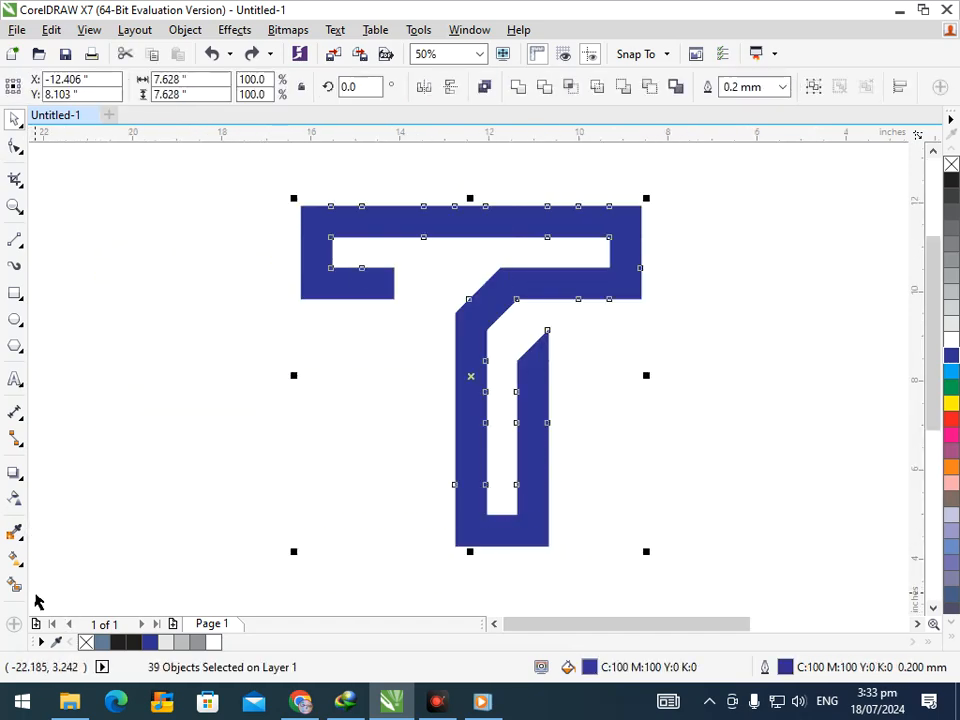
key(ctrl+g)
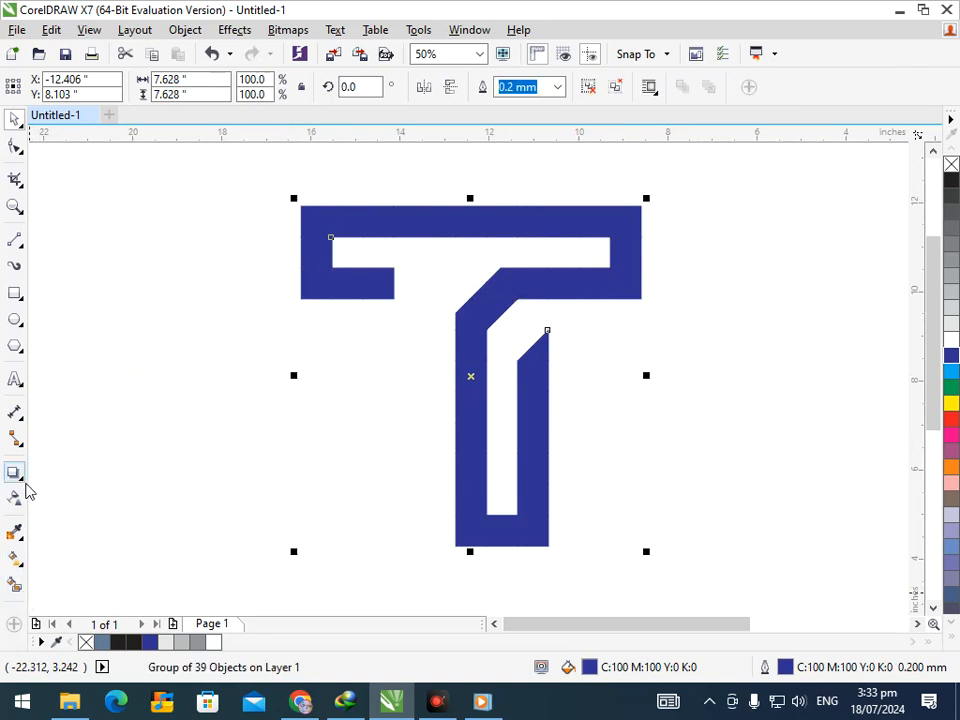
Apply a vertical fountain fill to the grouped T with the Interactive Fill tool, blue at the top fading to white at the bottom.
click(20, 478)
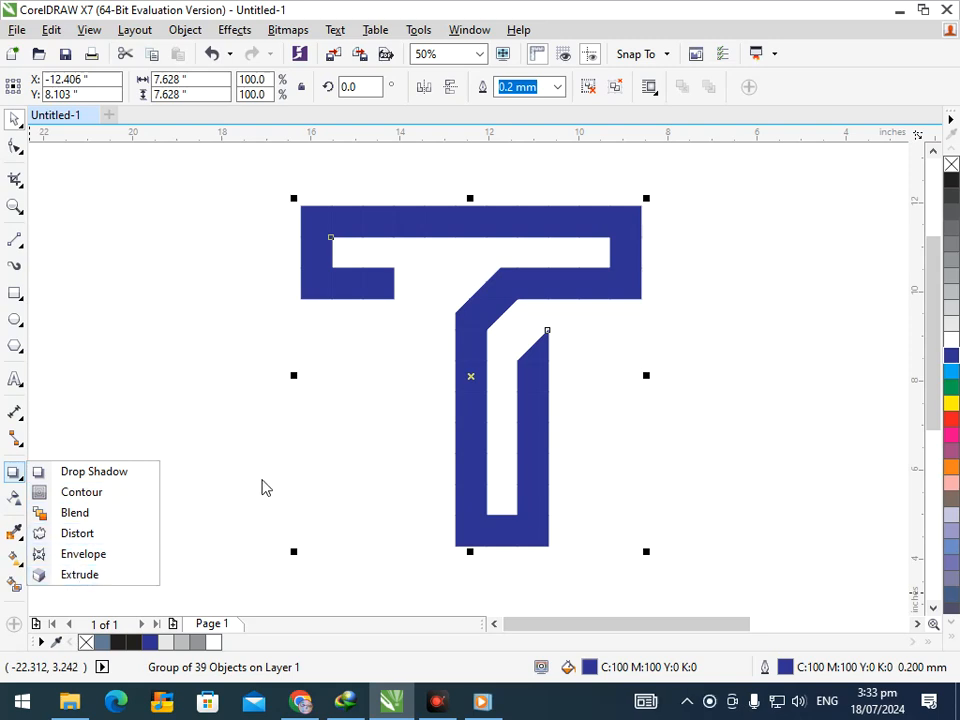
click(262, 454)
click(22, 563)
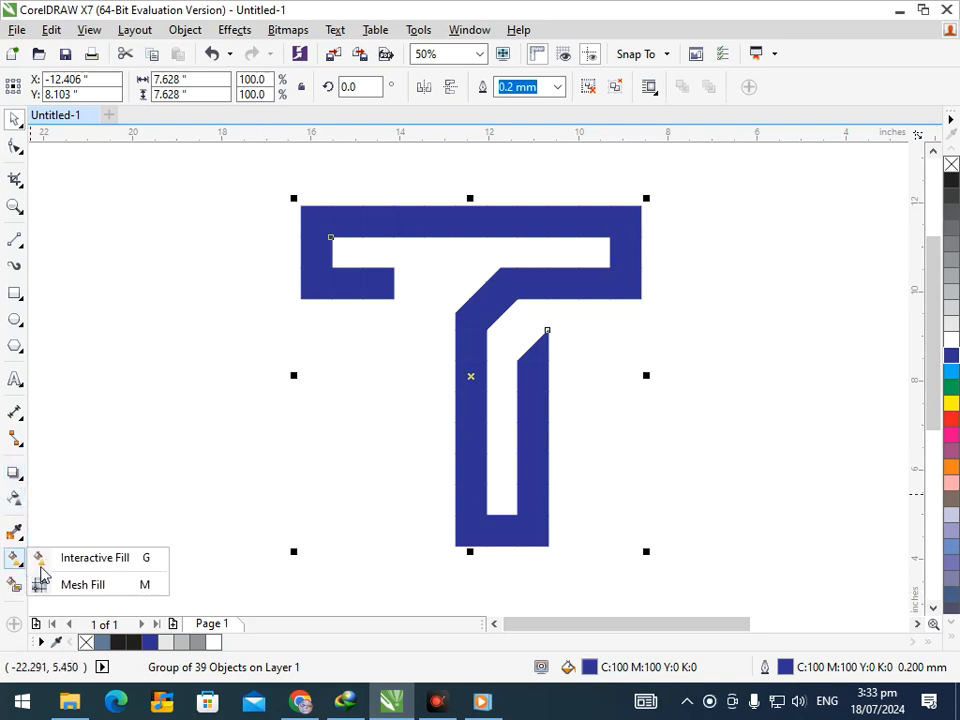
click(40, 557)
drag(480, 555, 466, 188)
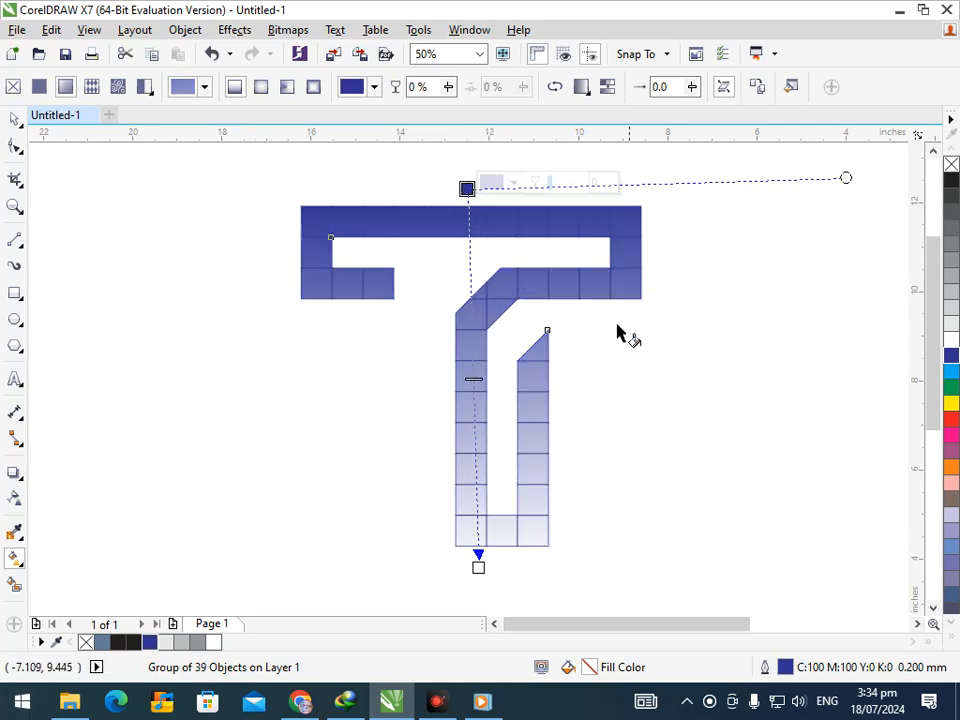
click(14, 120)
click(90, 202)
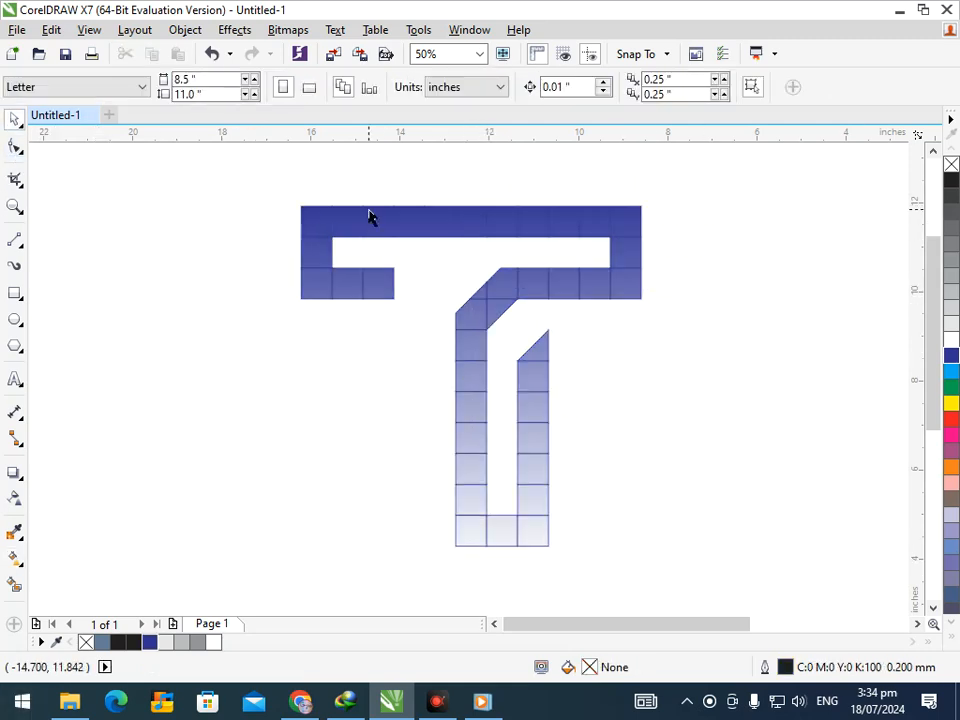
Ungroup the T, select all of its pieces, and weld them into a single shape.
click(370, 211)
click(615, 87)
click(264, 204)
drag(244, 182, 690, 577)
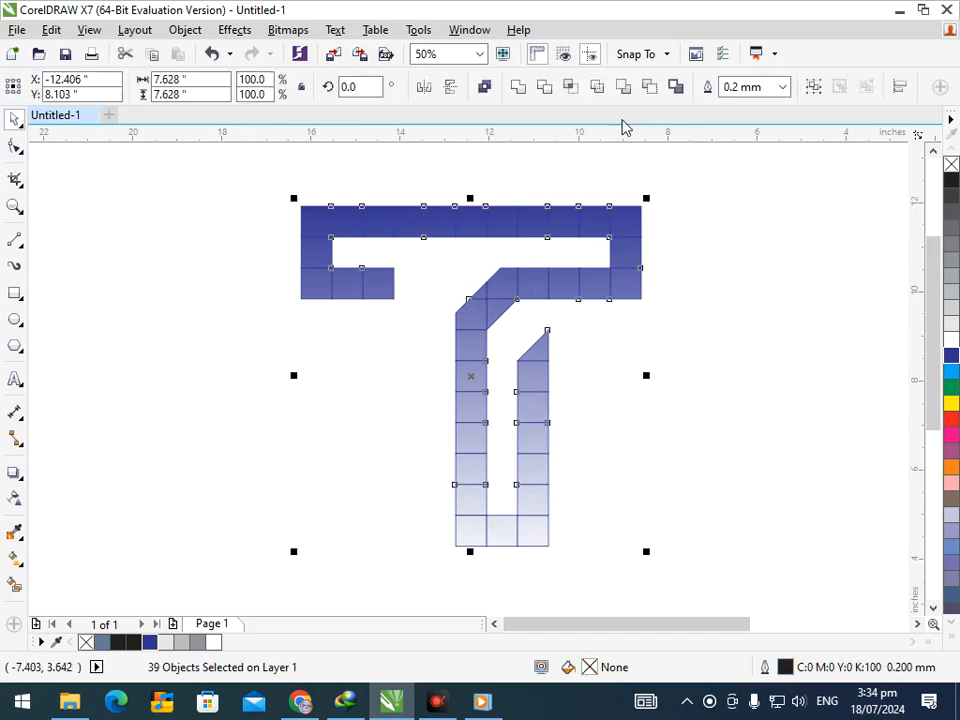
click(523, 88)
click(553, 467)
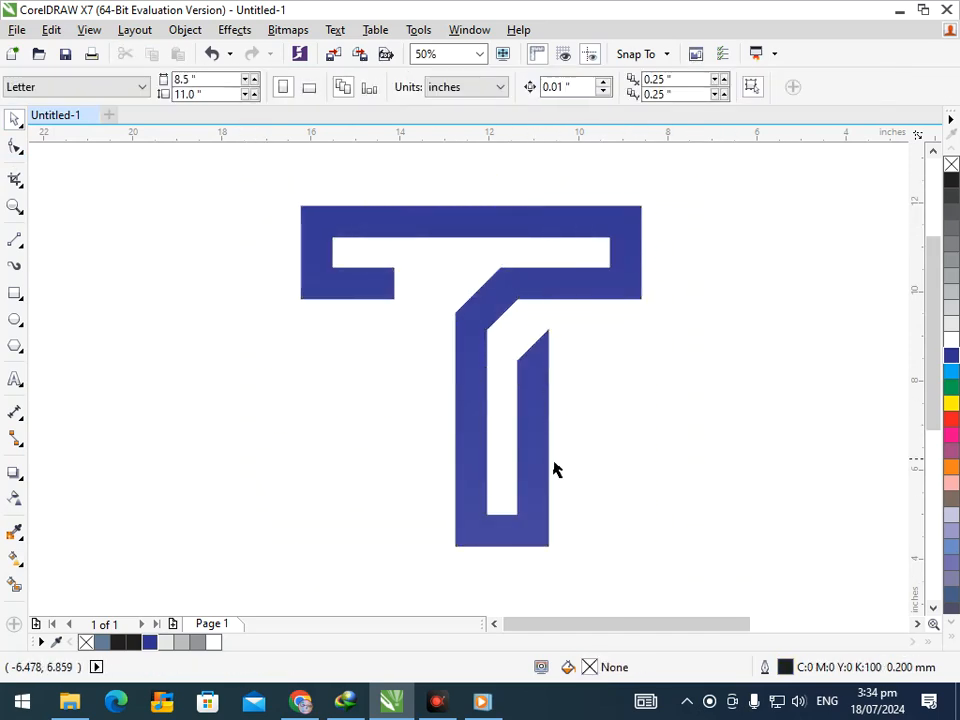
Select the welded T, try moving it slightly downward, and undo the move.
click(543, 481)
drag(543, 481, 544, 522)
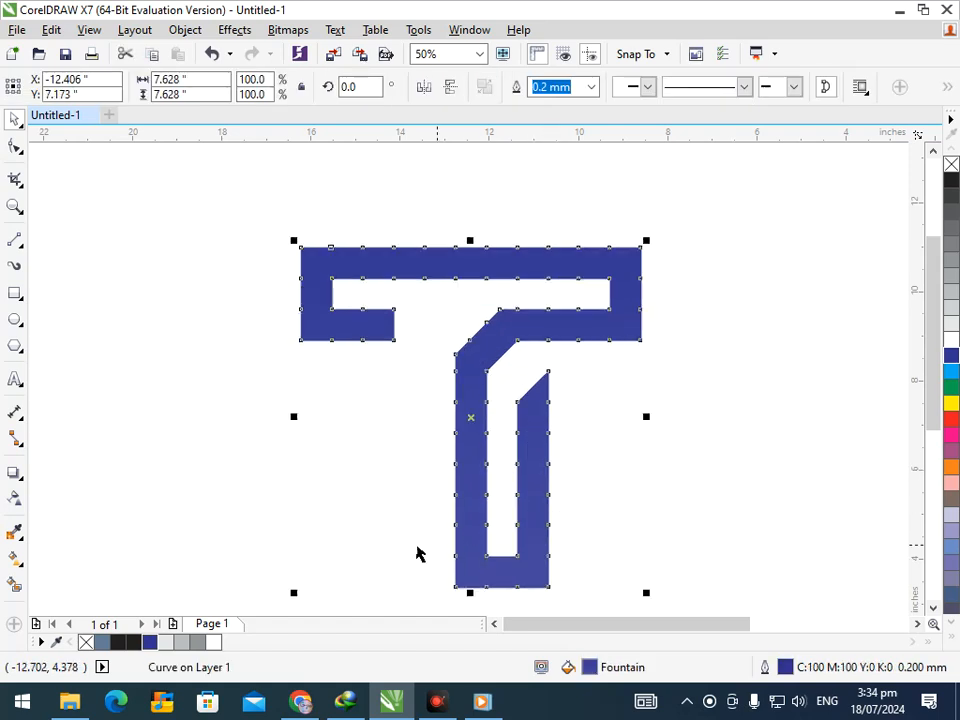
key(ctrl+z)
Draw a linear fountain fill from below the welded T to above it, and set the upper end color to green #24FF36.
click(27, 571)
click(80, 556)
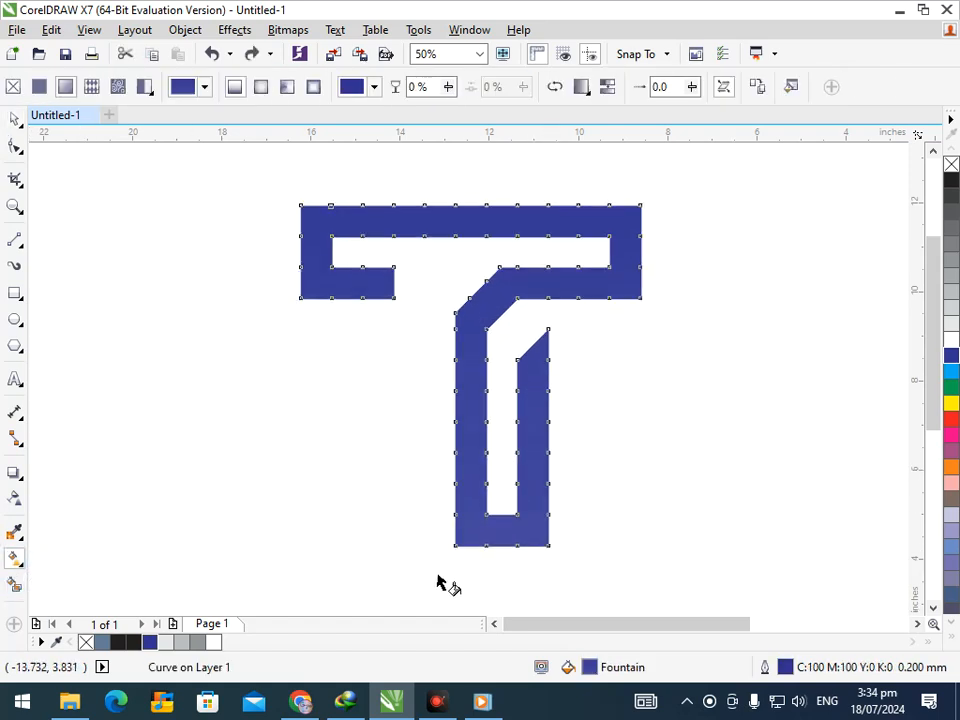
drag(509, 577, 470, 180)
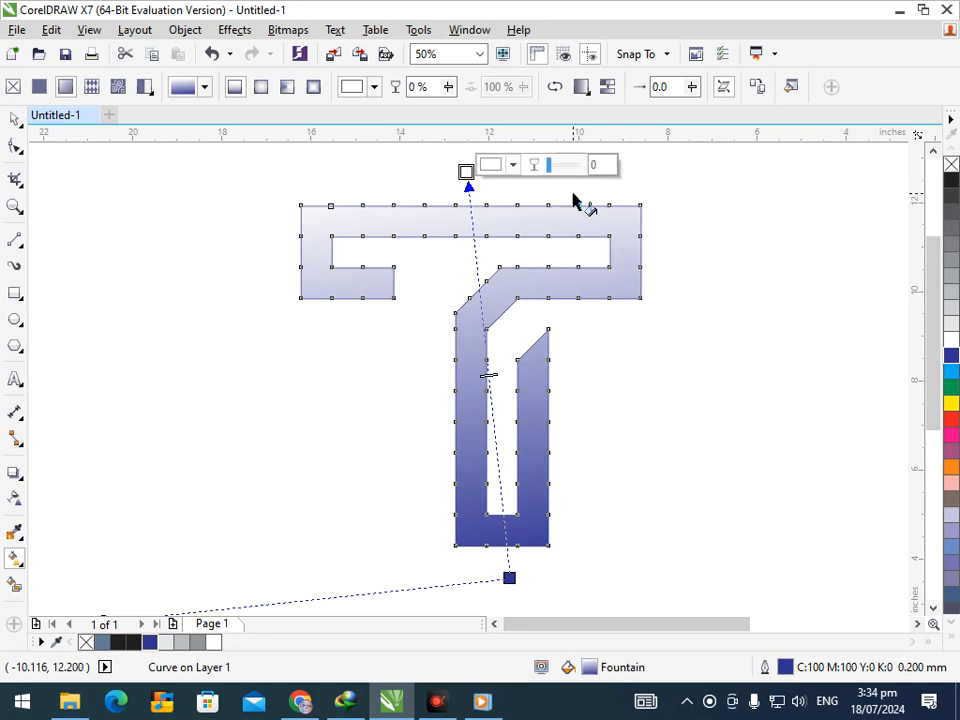
click(493, 164)
click(563, 251)
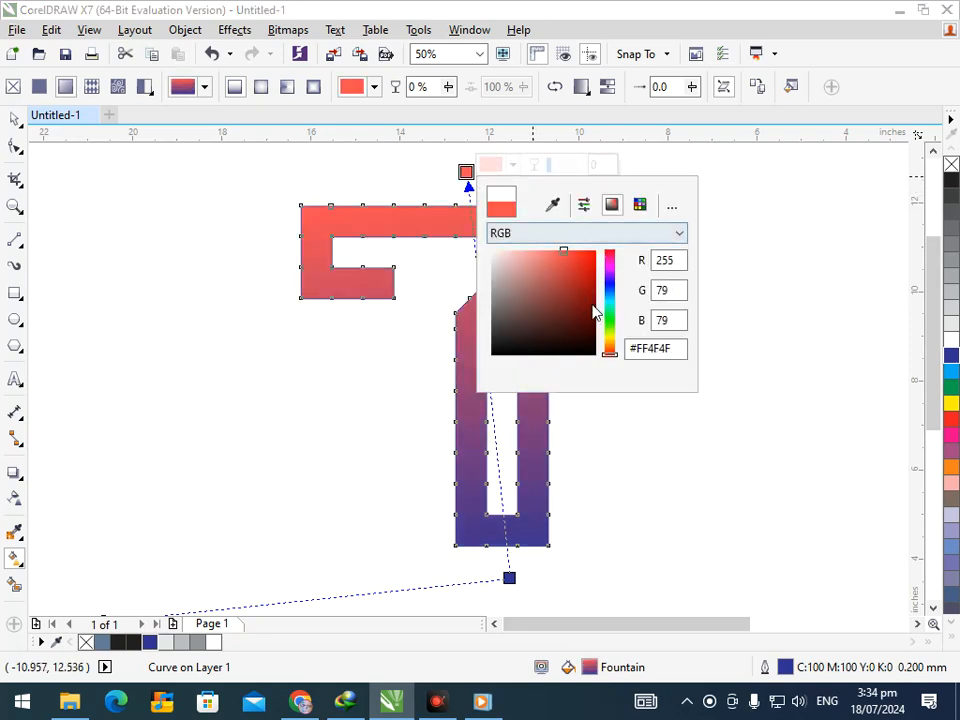
click(611, 320)
drag(578, 262, 585, 257)
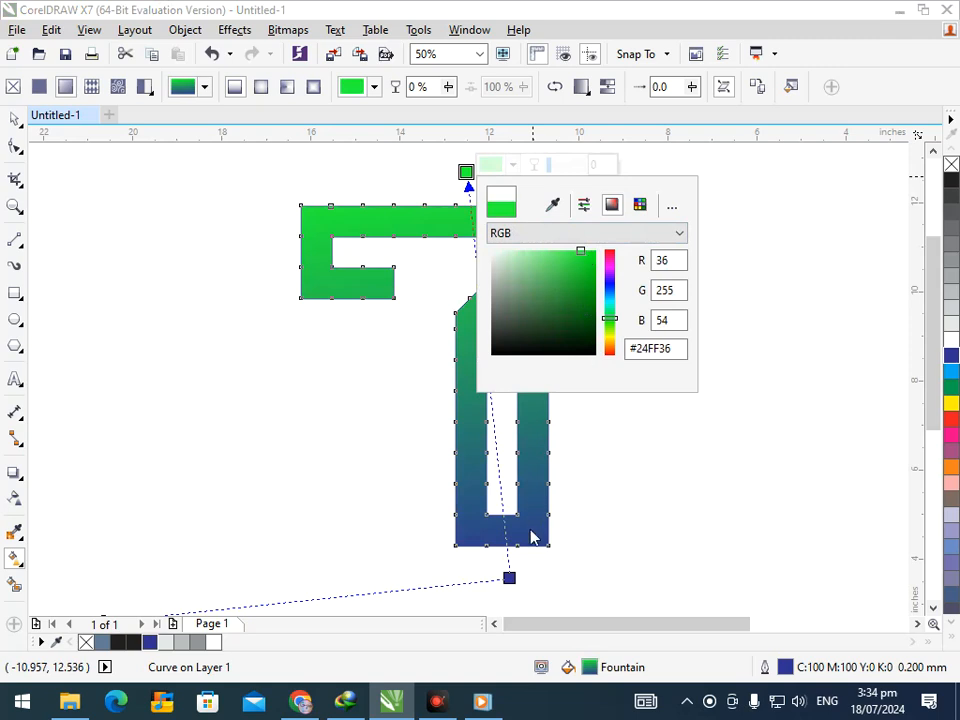
Move the gradient's blue start node up into the T's stem, and color it brown C29 M80 Y100 K29.
click(509, 585)
drag(509, 578, 514, 499)
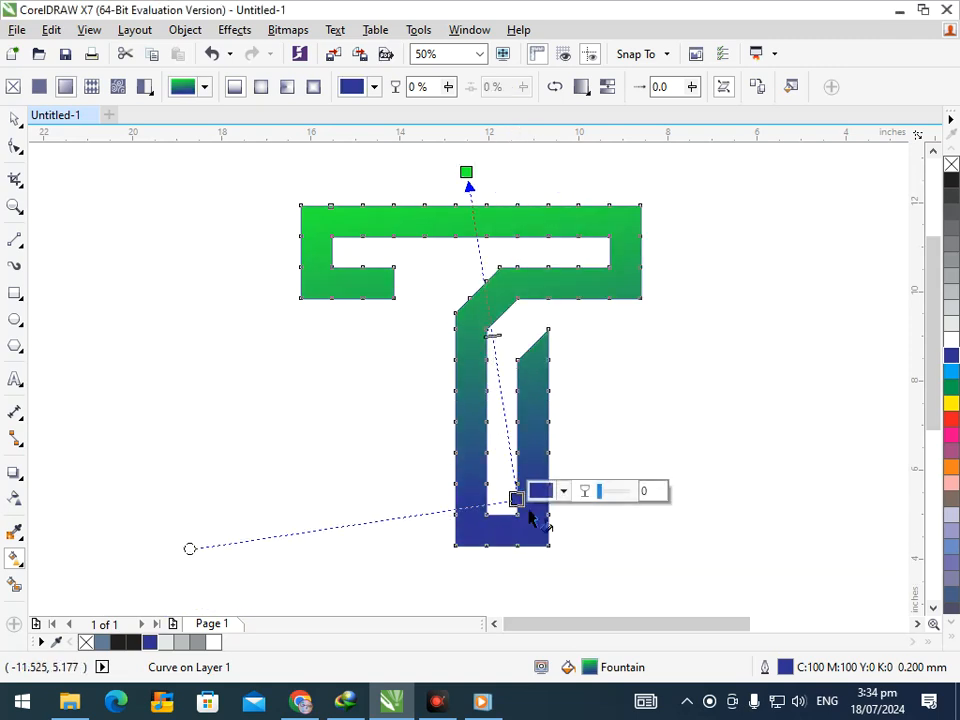
click(541, 491)
mouse_move(621, 411)
mouse_down()
mouse_move(613, 394)
mouse_move(652, 430)
mouse_move(645, 347)
mouse_up()
click(659, 436)
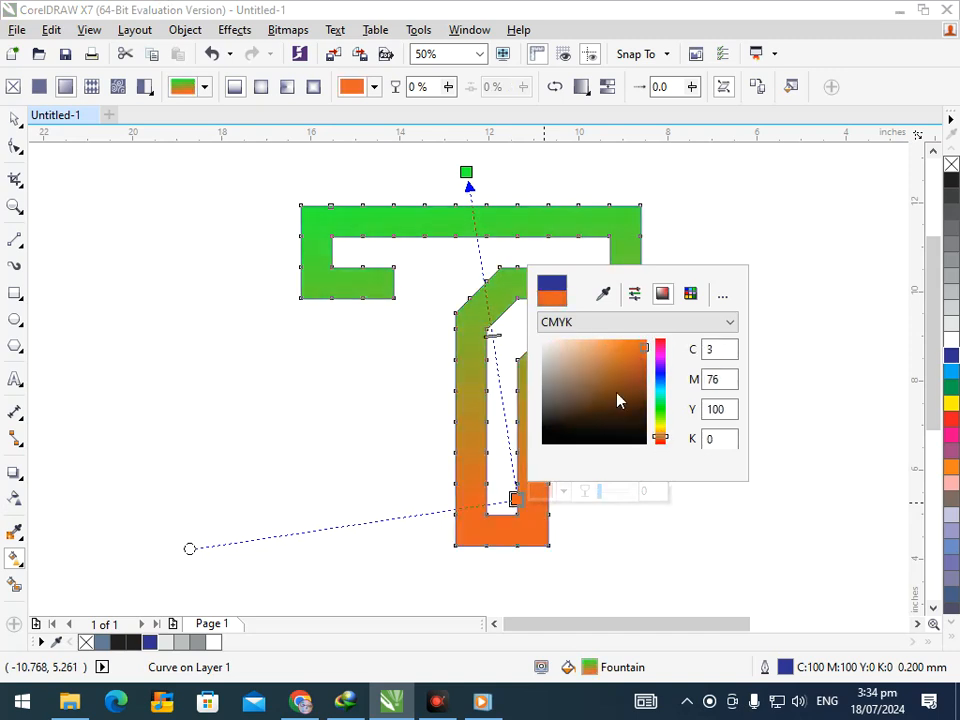
click(631, 424)
drag(632, 416, 635, 388)
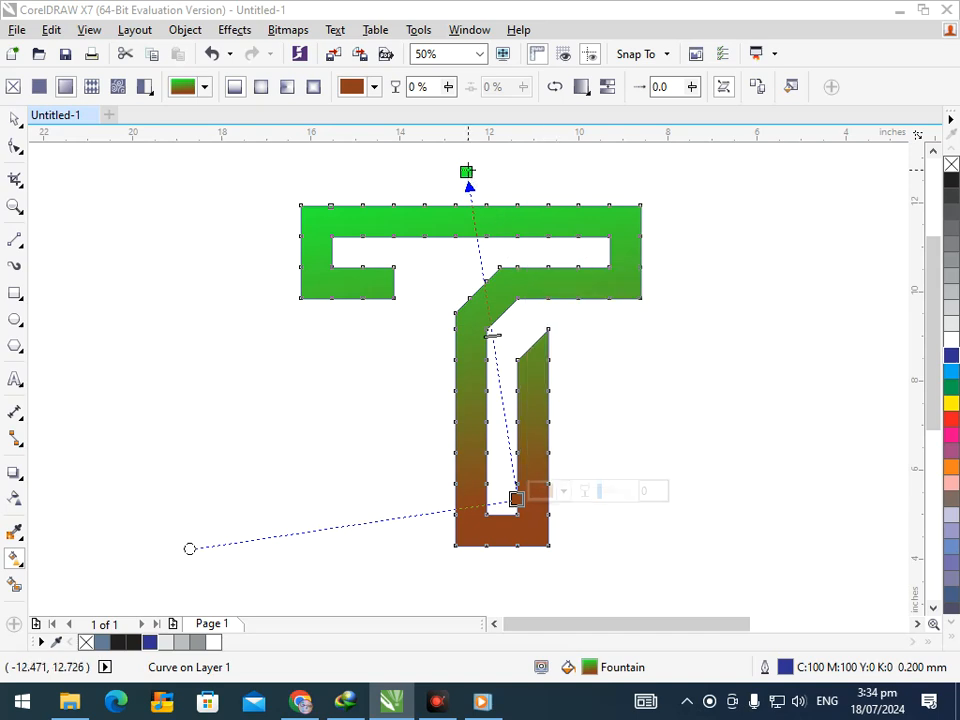
Sample the stem's brown for the gradient's upper end color, and move that end node farther above the T.
click(466, 172)
click(511, 164)
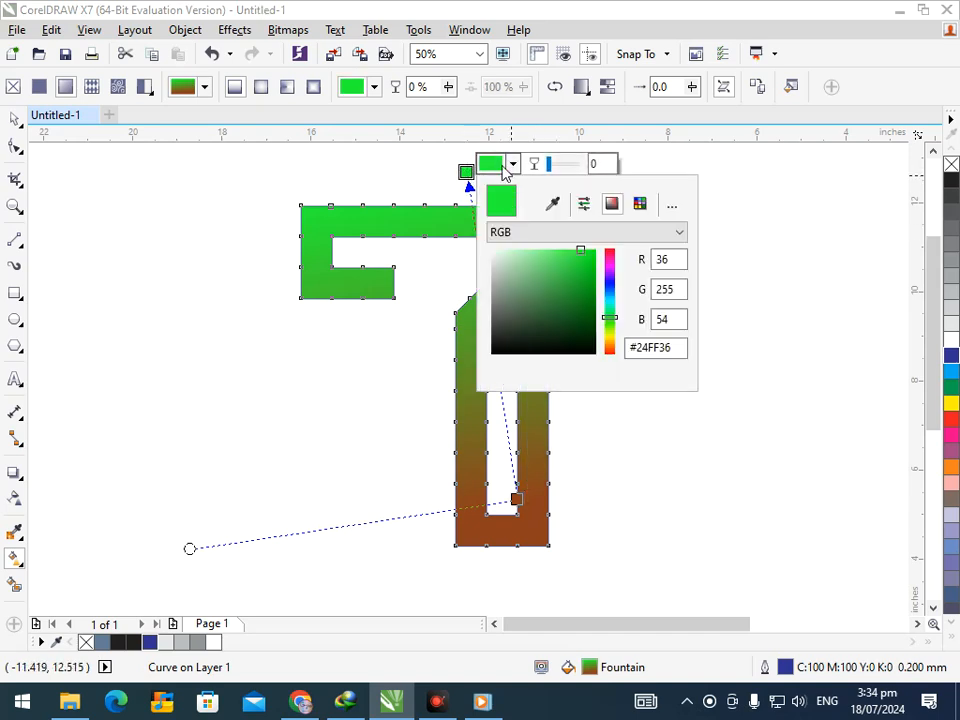
click(555, 206)
click(475, 537)
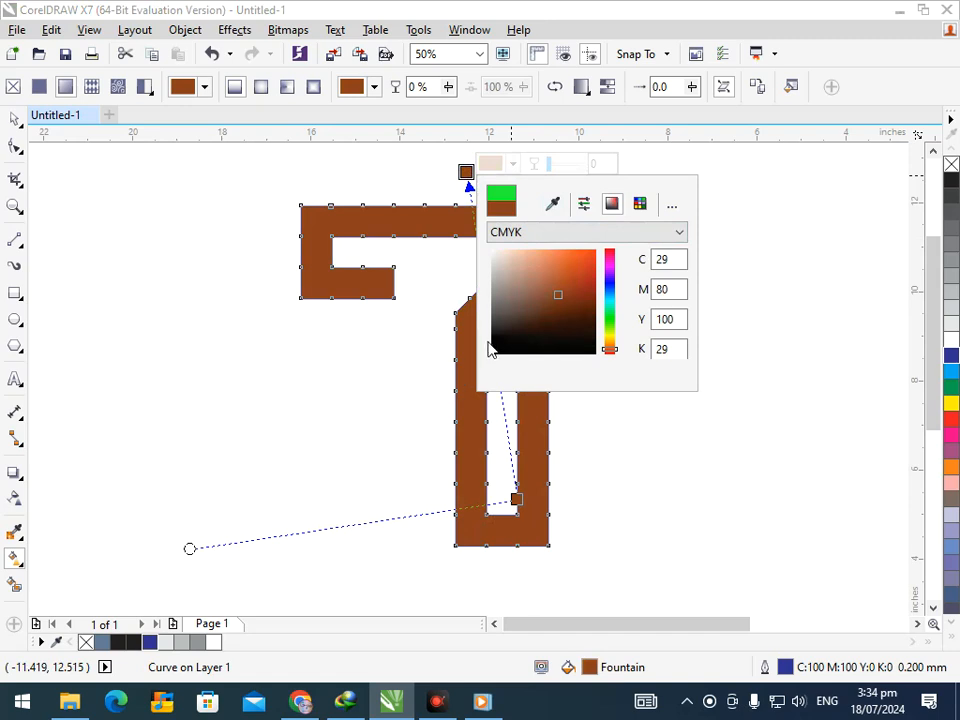
click(450, 265)
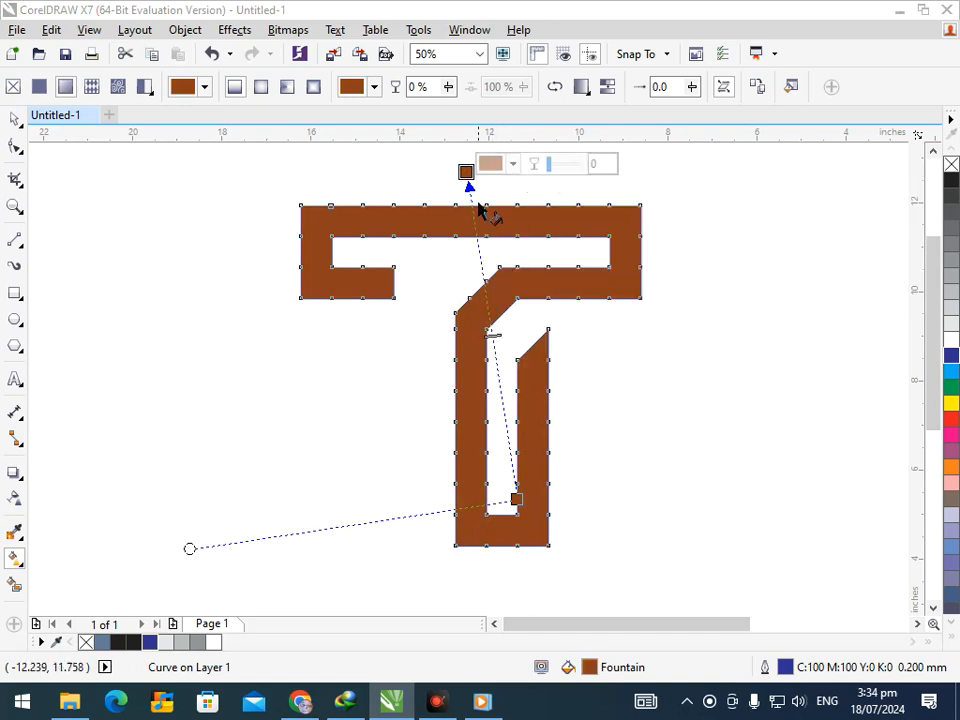
scroll(590, 405, down, 3)
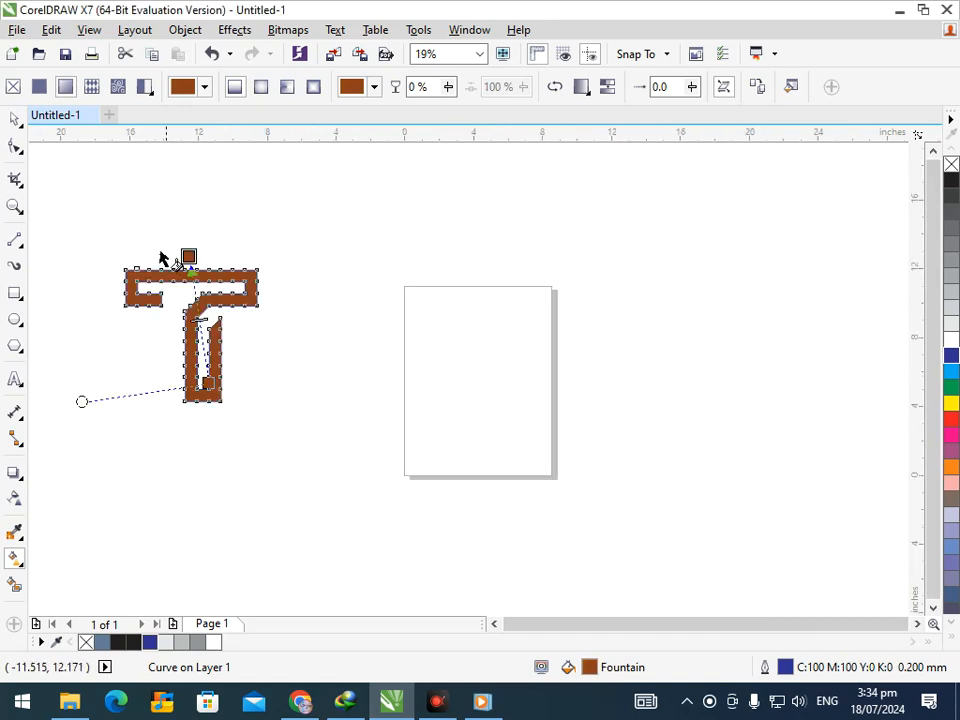
scroll(452, 258, up, 3)
drag(437, 197, 420, 152)
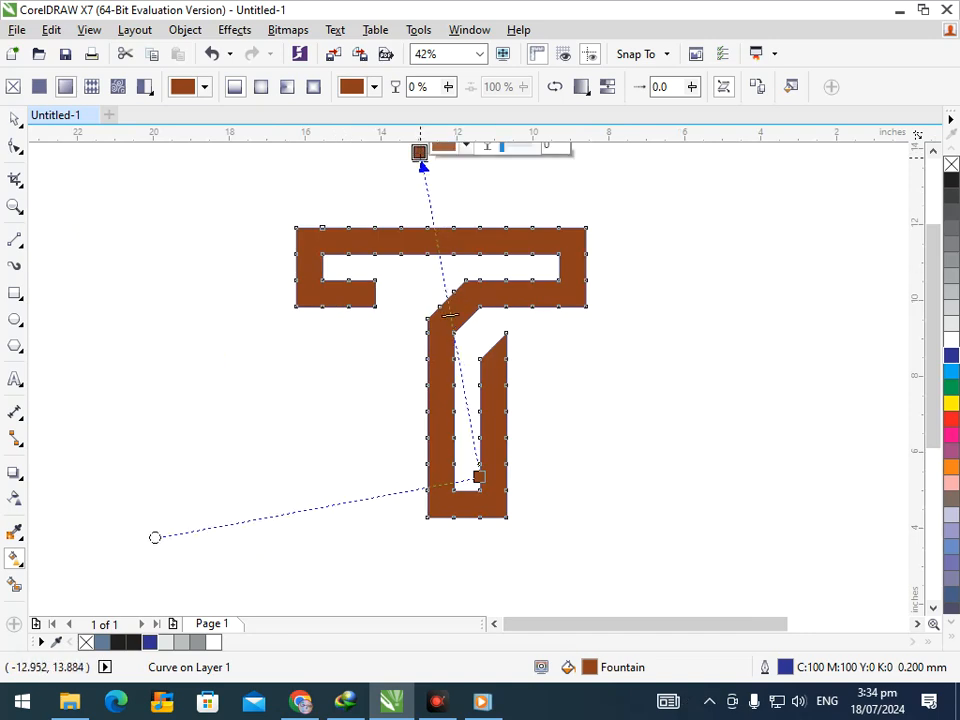
Try a dark green intermediate color at the 43% position of the gradient, and remove it.
click(455, 338)
click(500, 329)
mouse_move(590, 500)
mouse_down()
mouse_move(597, 480)
mouse_move(551, 435)
mouse_move(553, 465)
mouse_move(546, 452)
mouse_move(557, 434)
mouse_up()
click(552, 477)
click(564, 467)
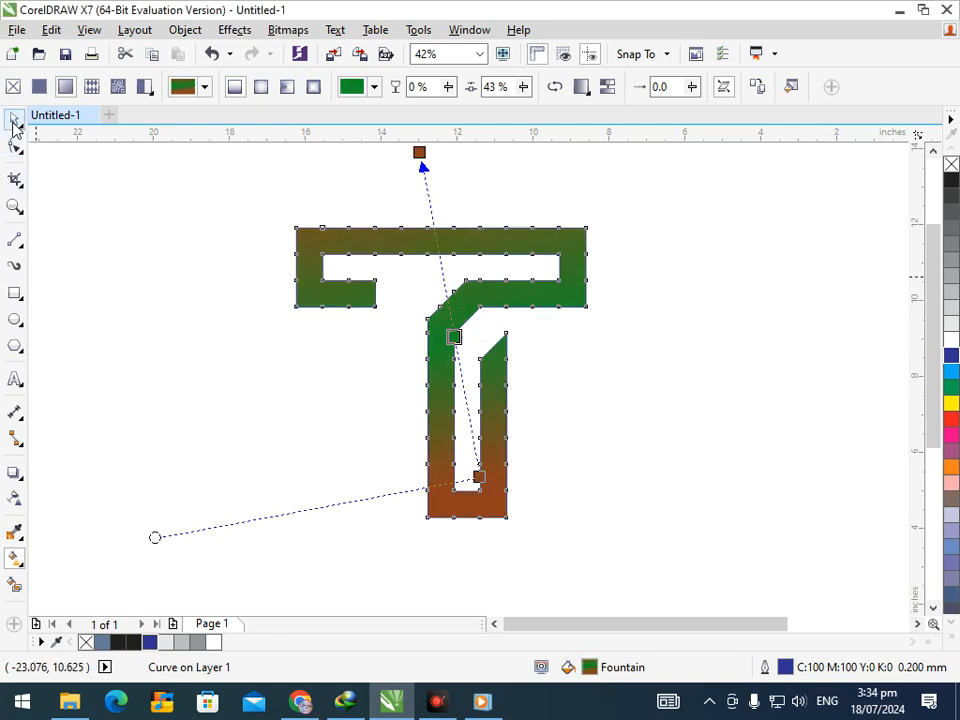
double_click(454, 338)
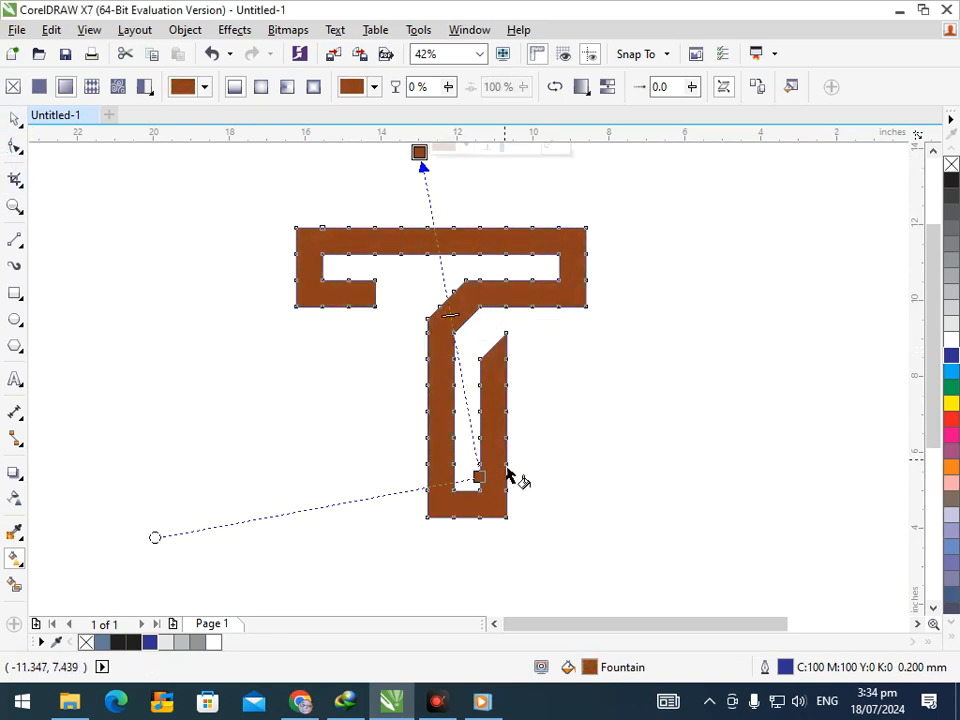
Extend the gradient's brown start node below the T, and recolor the upper end node light orange.
scroll(512, 403, down, 2)
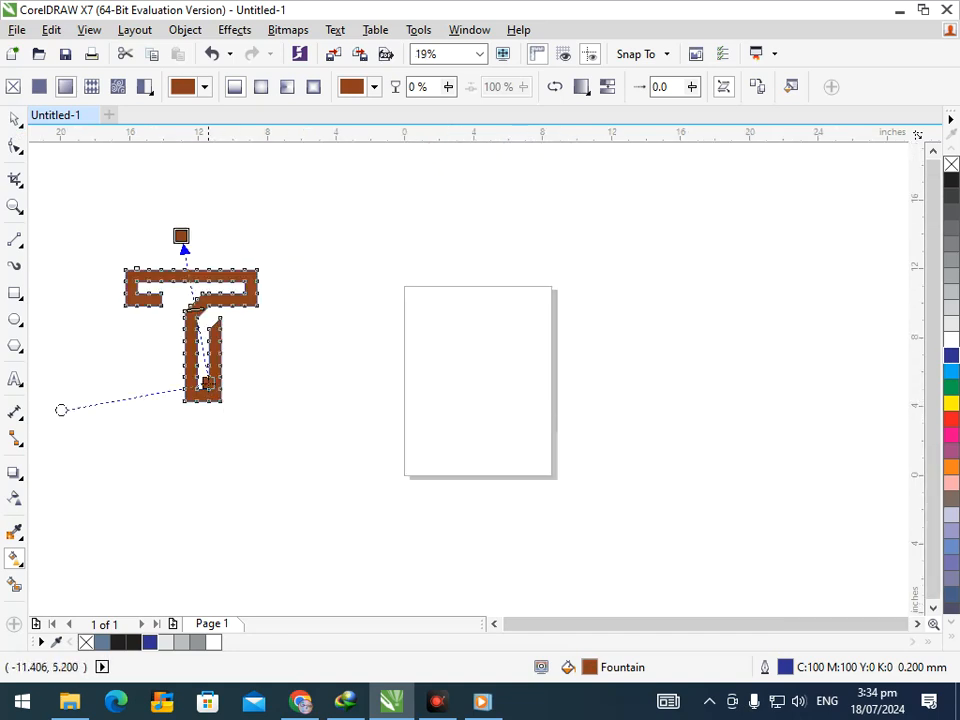
drag(208, 383, 226, 465)
click(187, 236)
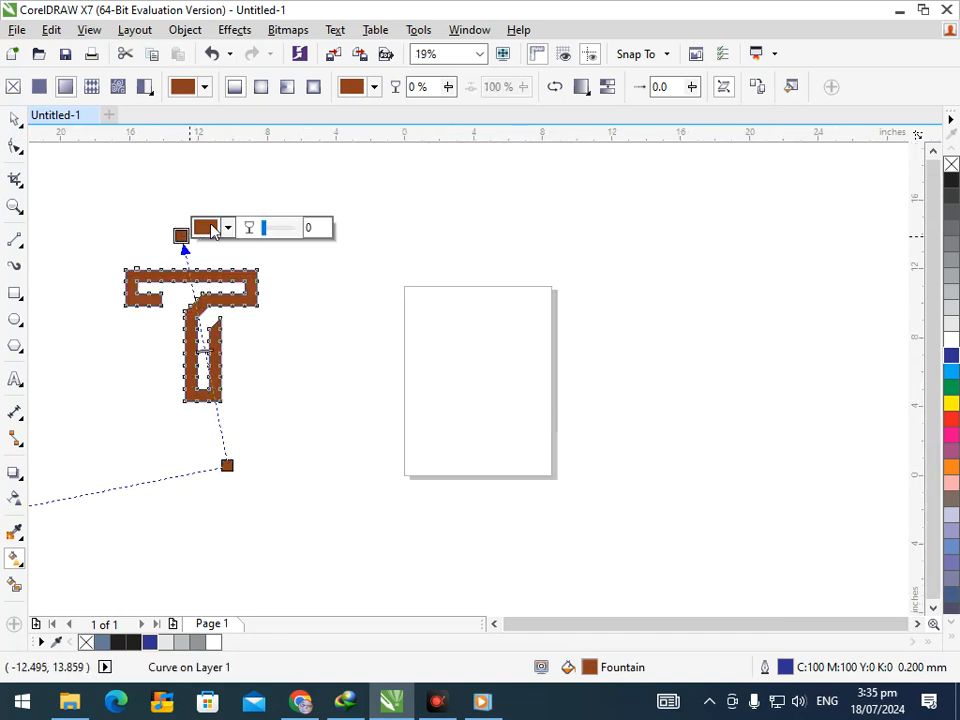
click(210, 229)
mouse_move(303, 390)
mouse_down()
mouse_move(317, 281)
mouse_move(302, 314)
mouse_up()
click(326, 359)
click(325, 338)
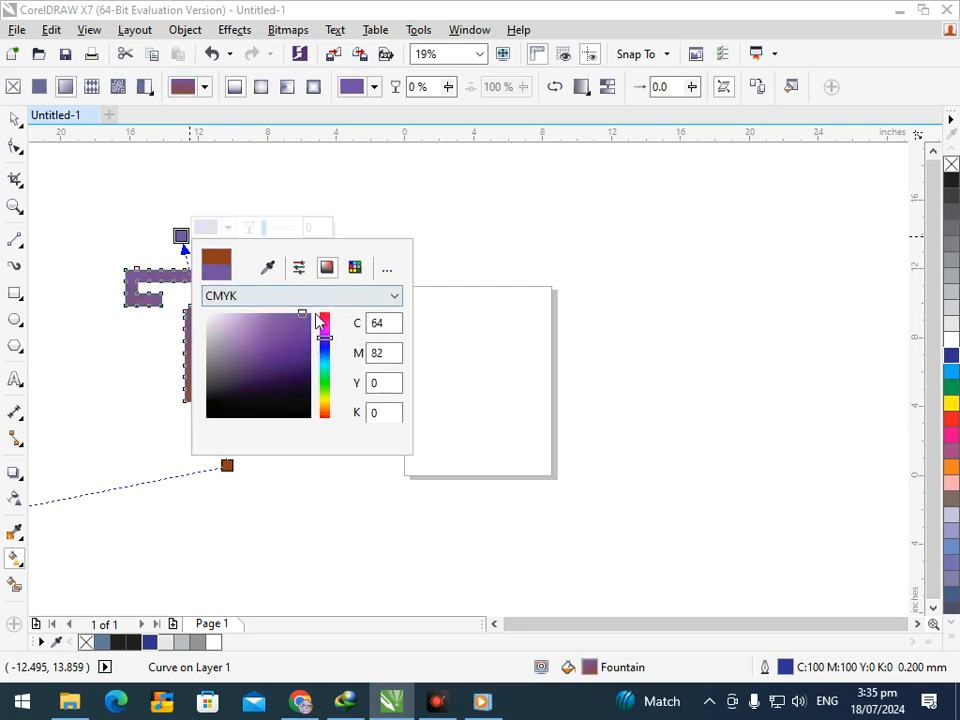
click(325, 320)
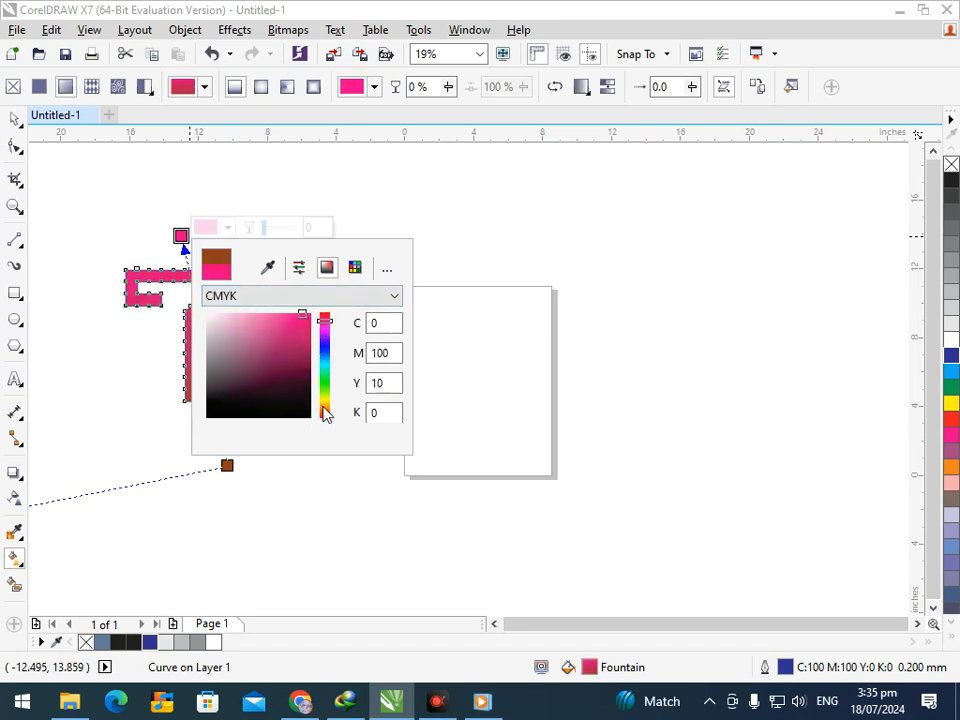
click(323, 408)
click(299, 332)
mouse_move(302, 349)
mouse_down()
mouse_move(298, 317)
mouse_move(275, 314)
mouse_up()
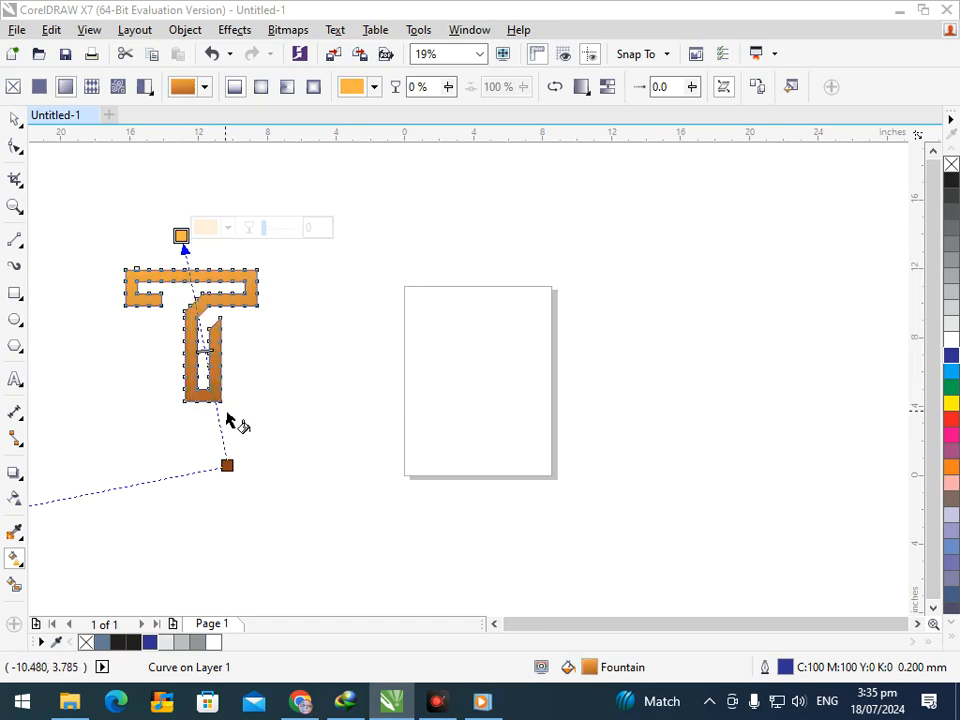
Move the brown node just below the T and the orange node farther above it, and change the gradient to an elliptical fountain fill.
drag(226, 465, 216, 414)
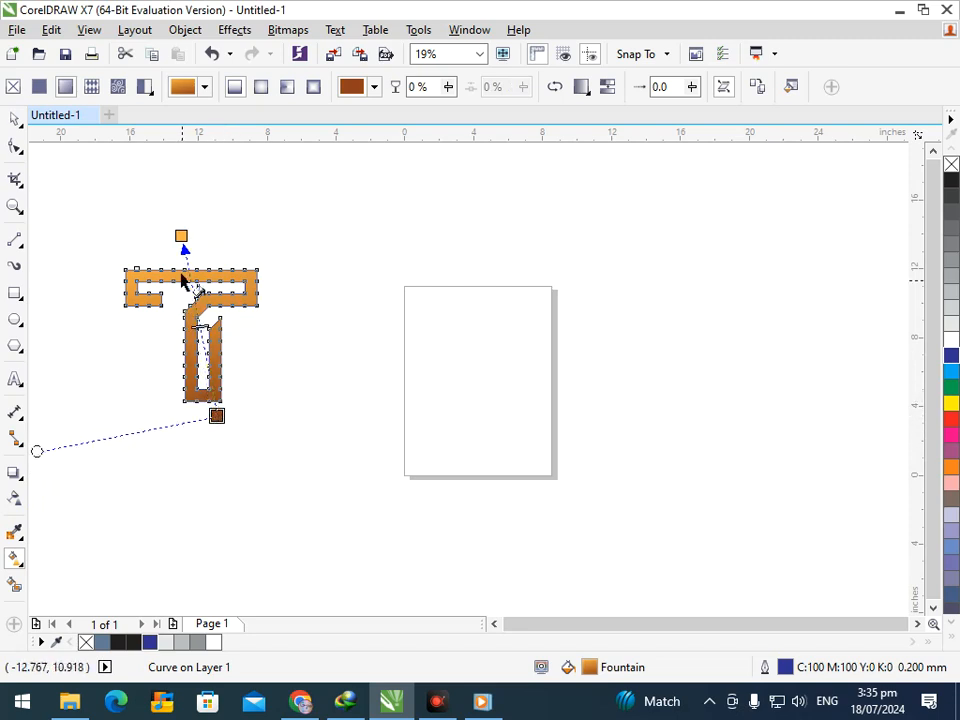
drag(181, 236, 170, 206)
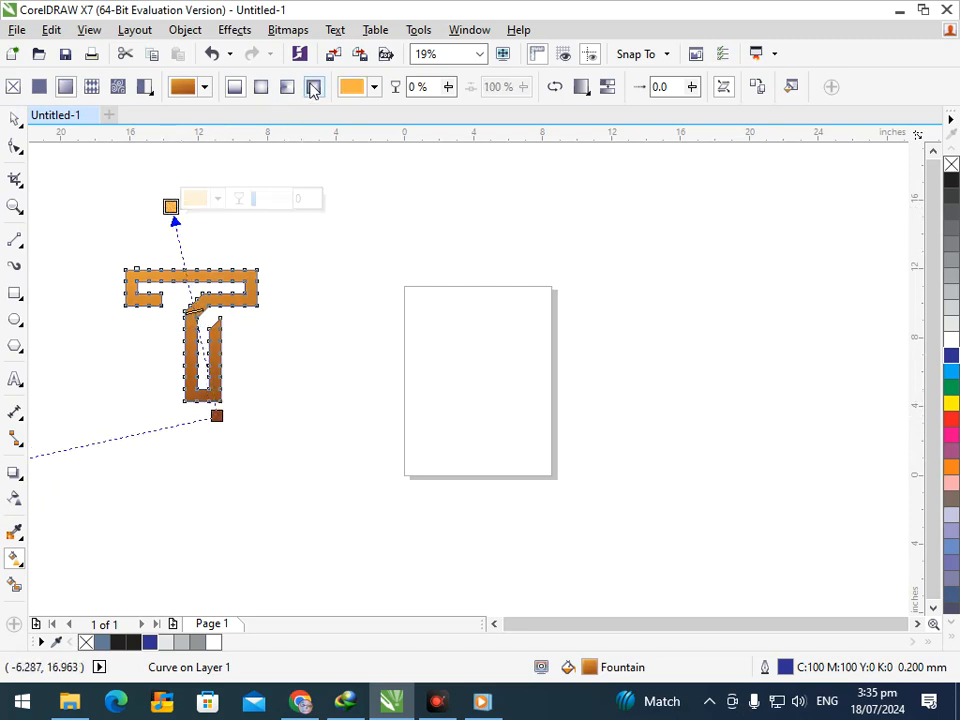
click(260, 88)
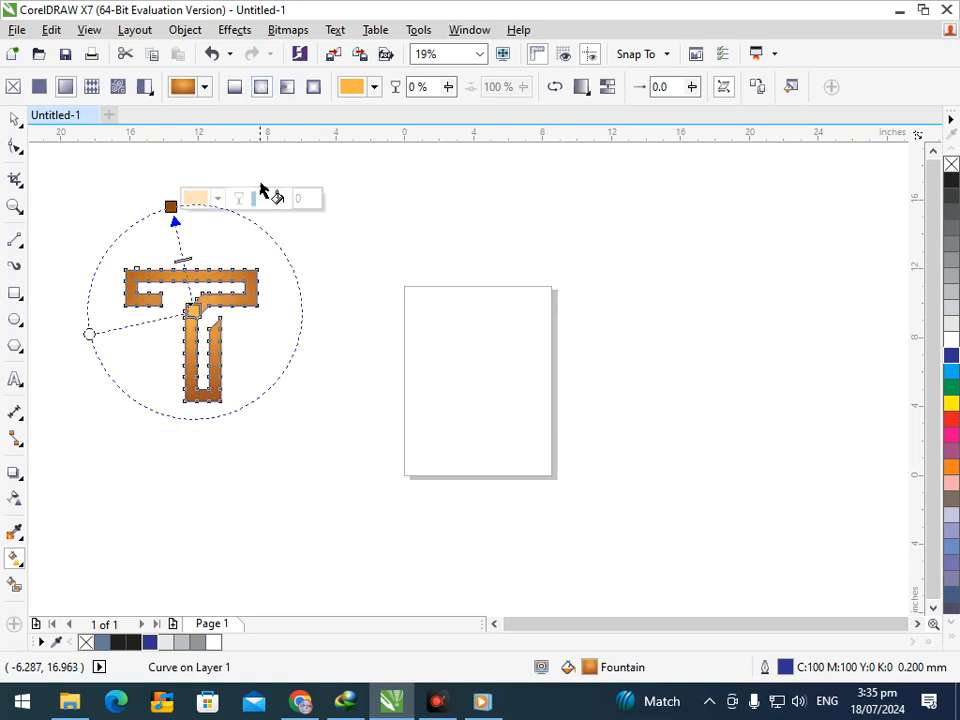
Move the elliptical gradient's orange center node to the stem's lower-right corner and its brown end node onto the T's crossbar.
drag(193, 313, 218, 398)
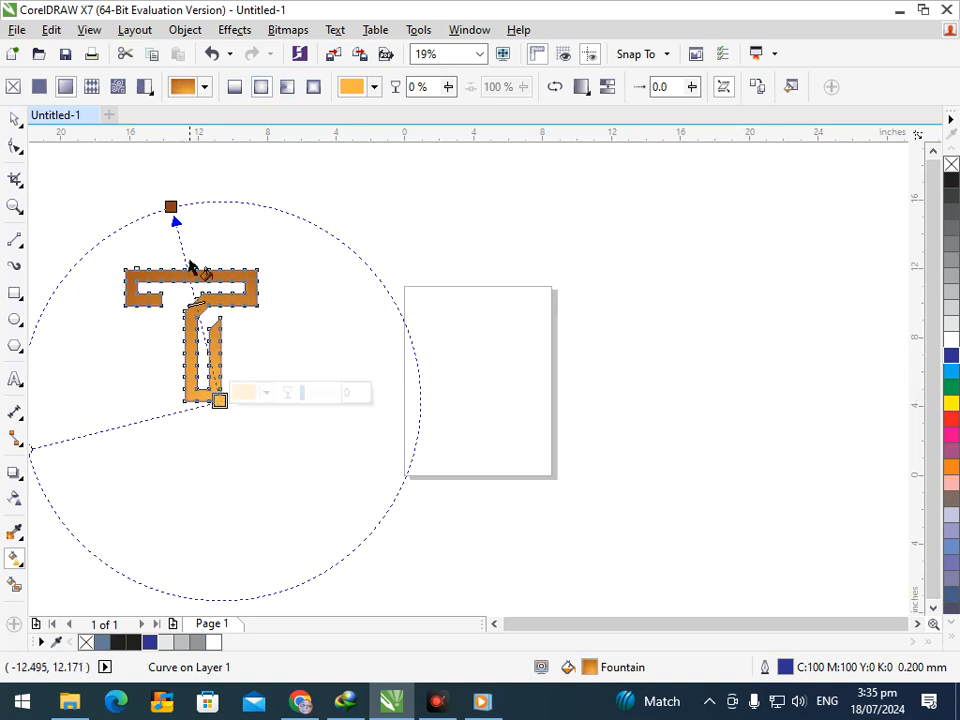
drag(171, 206, 184, 281)
click(15, 119)
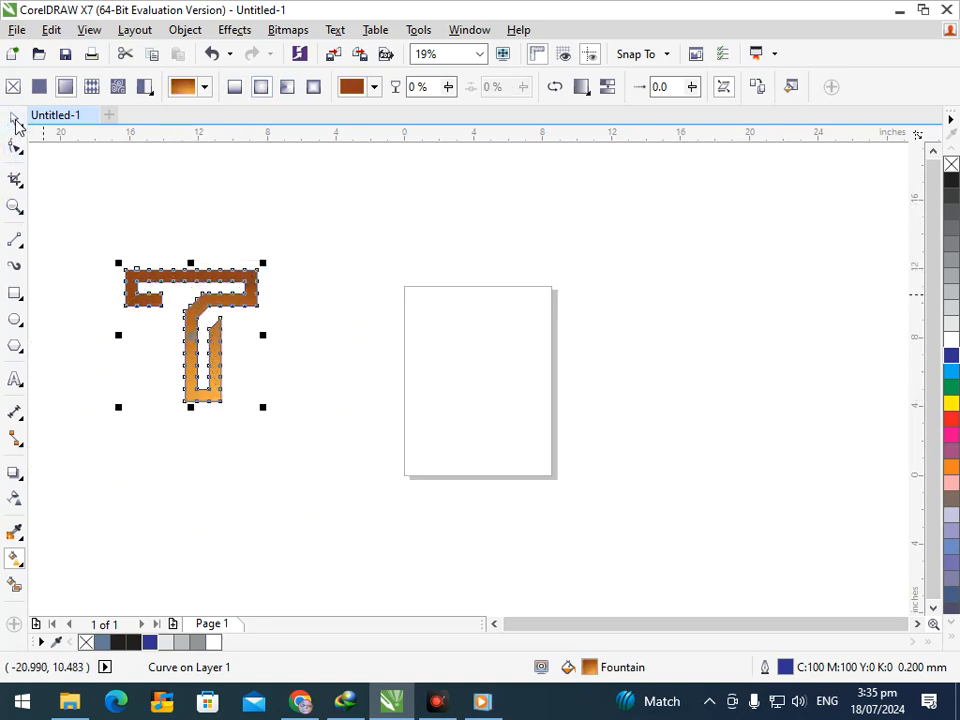
click(227, 247)
Shift the T slightly to the left, enlarge it a little in proportion, and deselect it.
scroll(328, 366, down, 2)
drag(271, 297, 390, 415)
click(395, 464)
key(F2)
drag(282, 305, 385, 411)
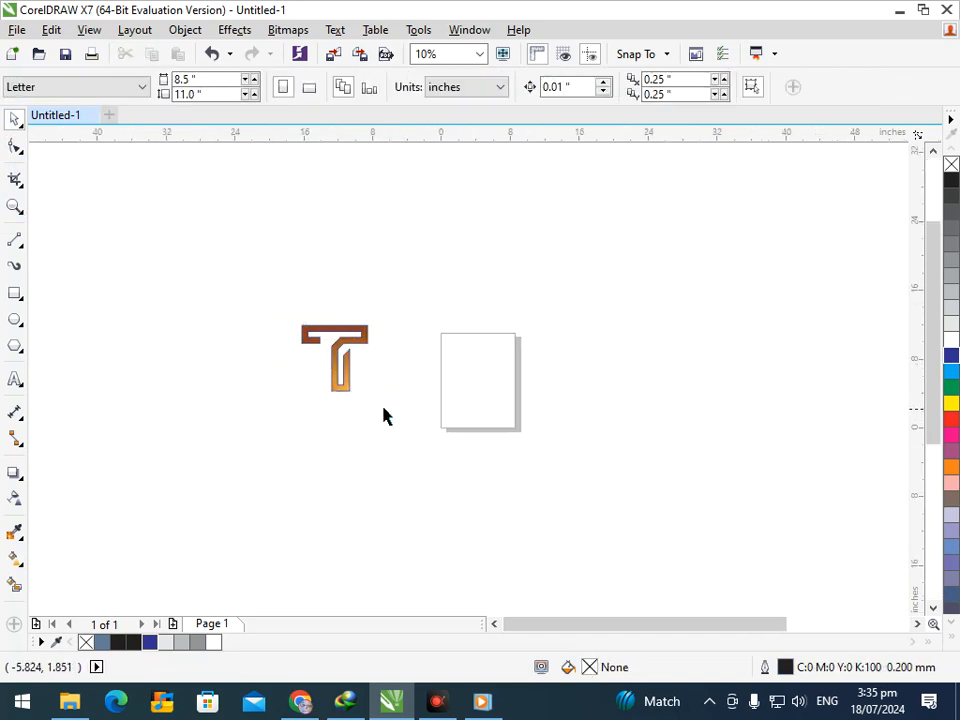
drag(292, 196, 692, 542)
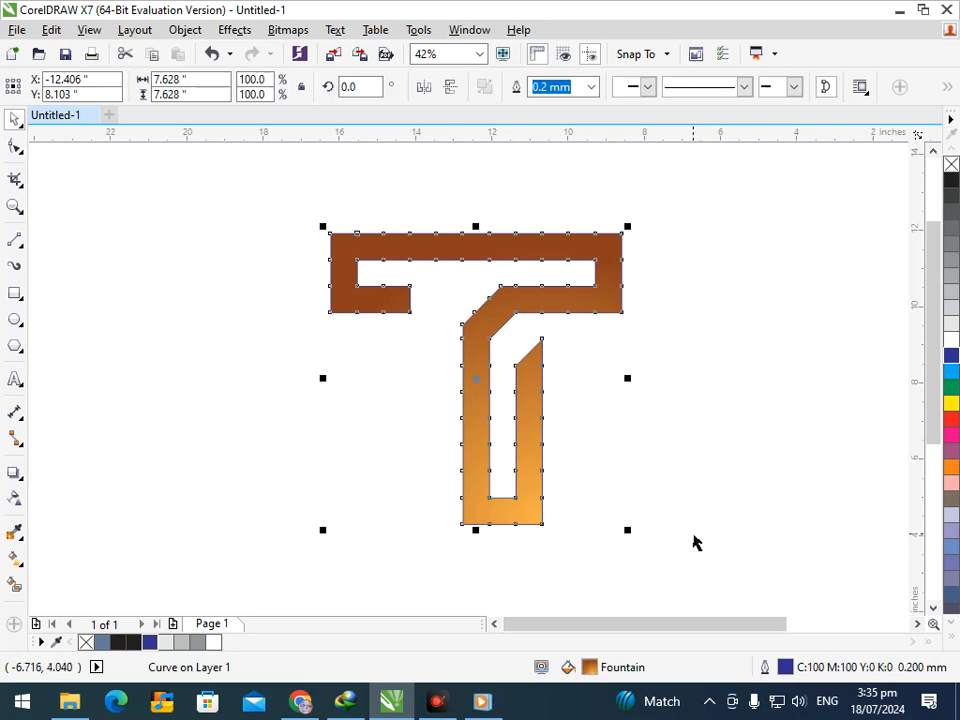
click(670, 515)
drag(514, 514, 487, 500)
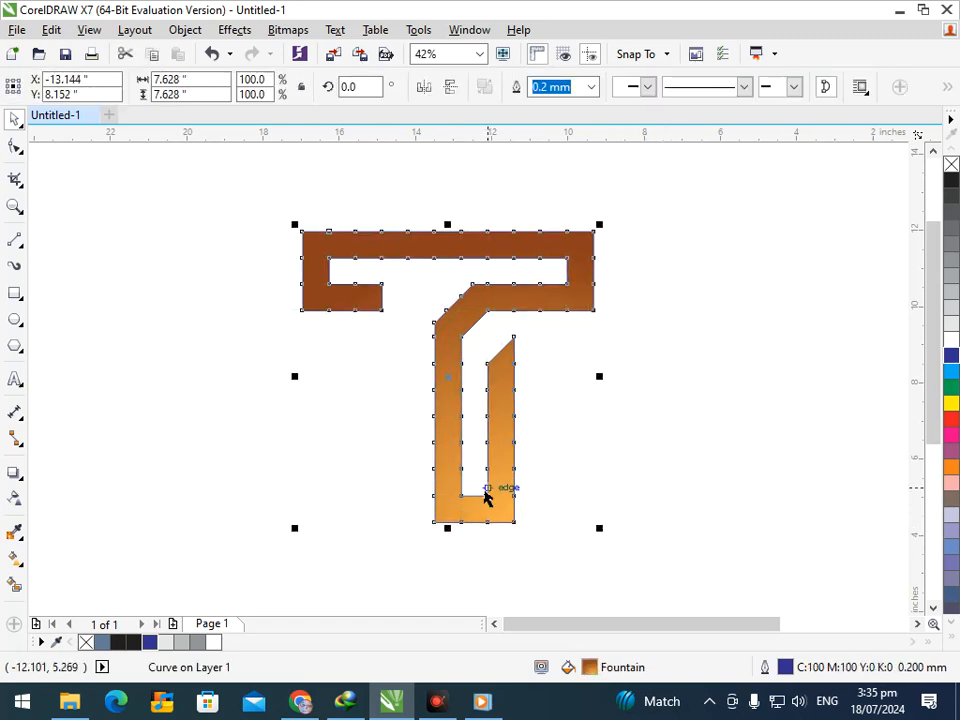
drag(294, 528, 276, 544)
key(Escape)
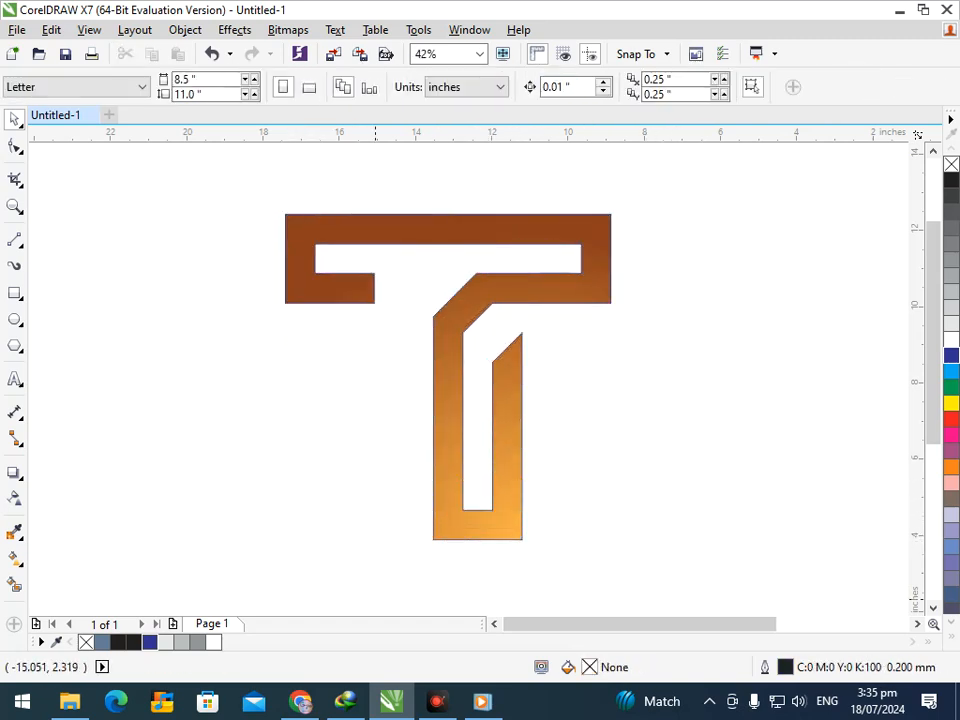